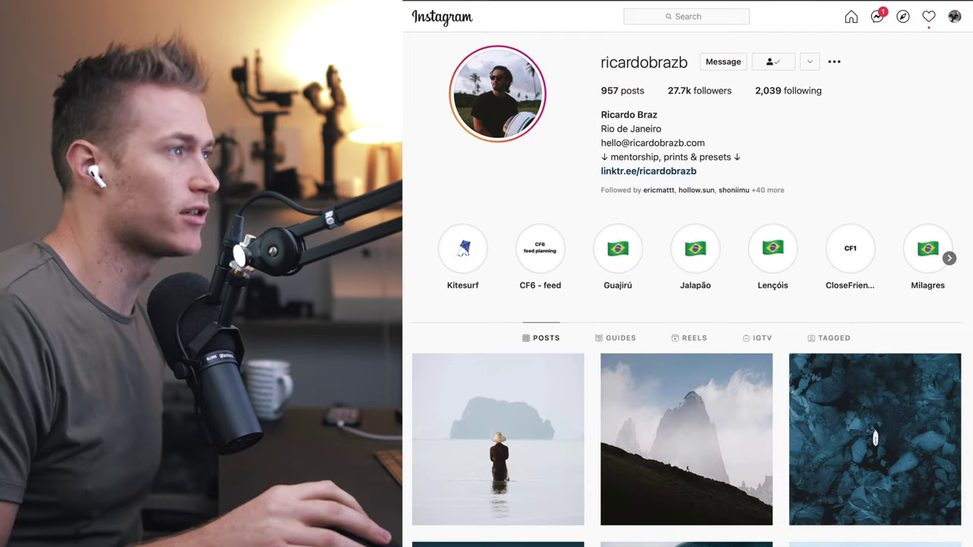
# - Look through the photographer's Instagram feed and the preset packs in the shop linked from the profile
pyautogui.scroll(-9, 554, 358)
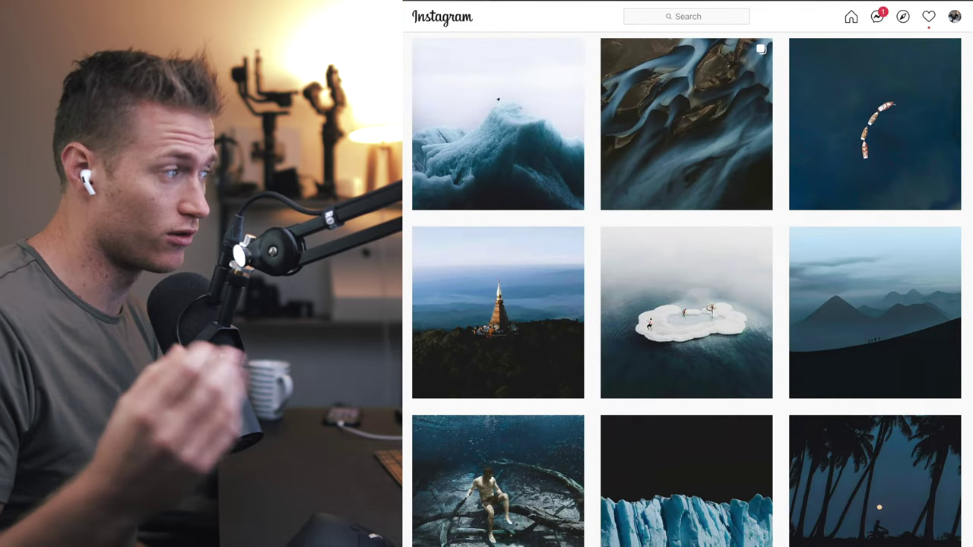
pyautogui.scroll(10, 597, 113)
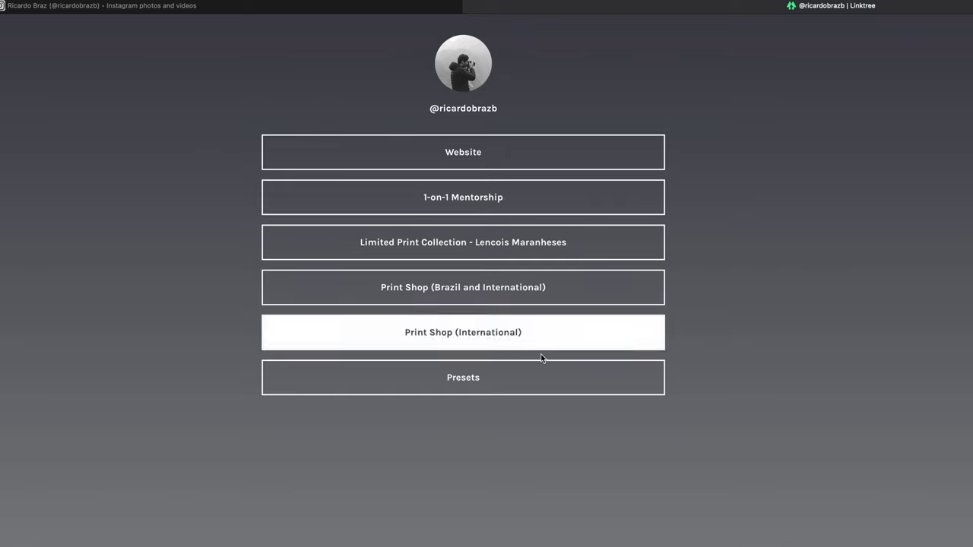
pyautogui.click(482, 380)
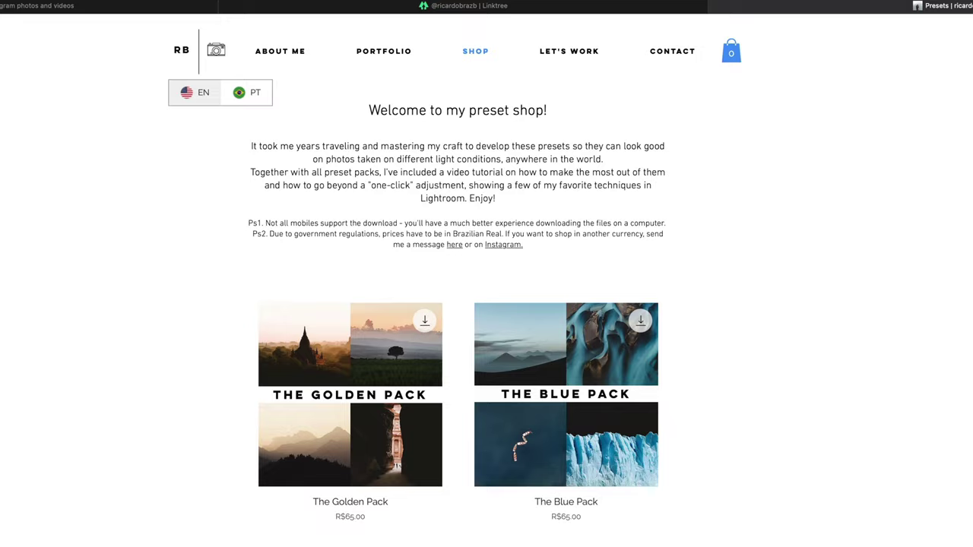
pyautogui.scroll(-5, 482, 377)
pyautogui.scroll(-1, 486, 304)
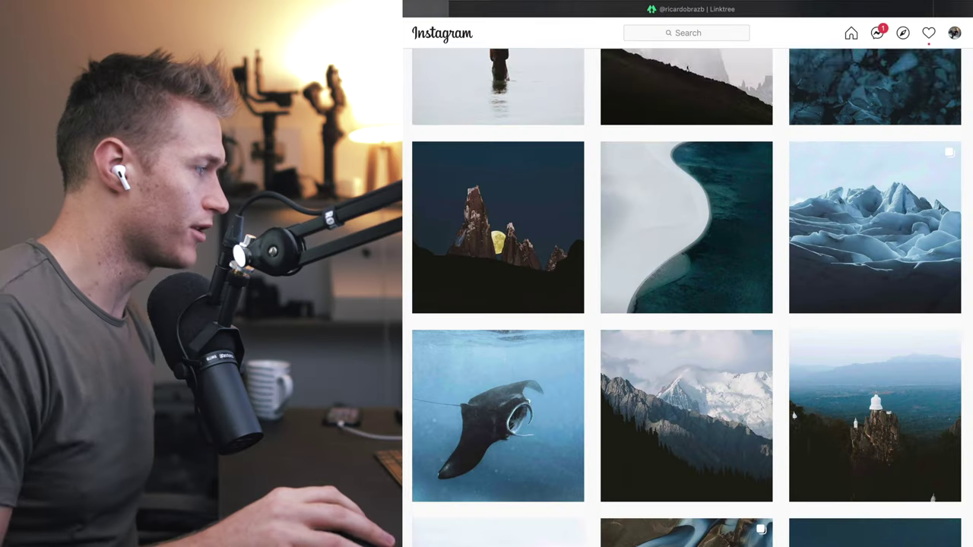
pyautogui.scroll(-5, 498, 366)
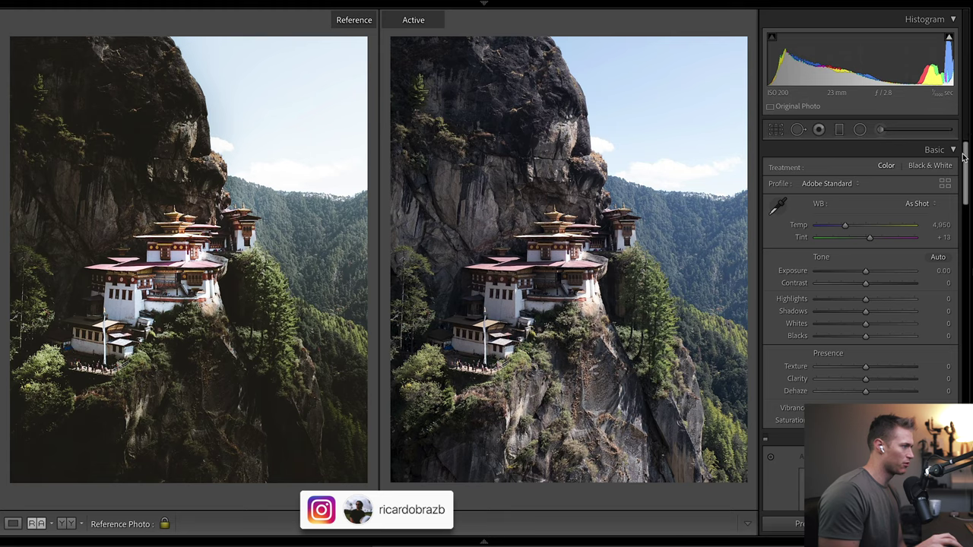
# - Inspect the temple photo's crop and straighten settings, then return to the side-by-side reference view
pyautogui.click(774, 131)
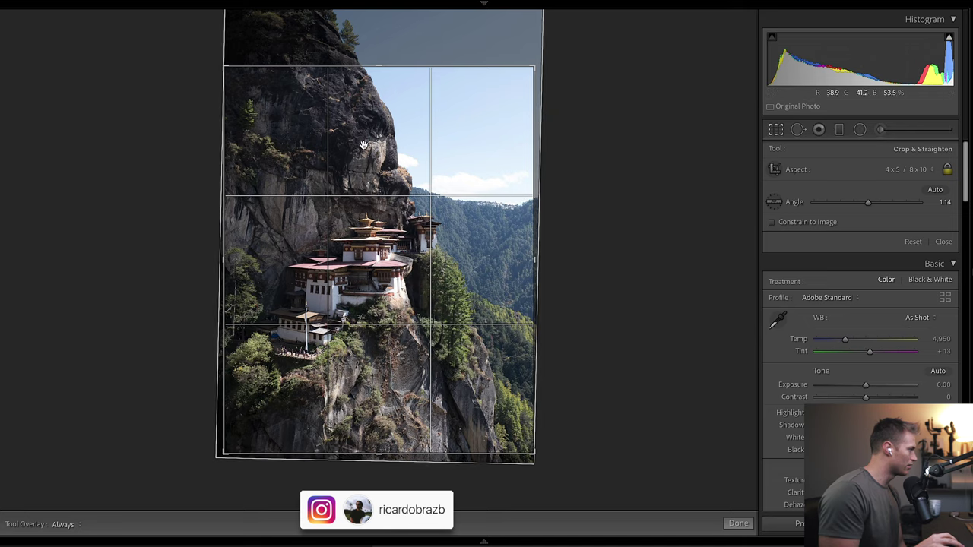
pyautogui.press('Return')
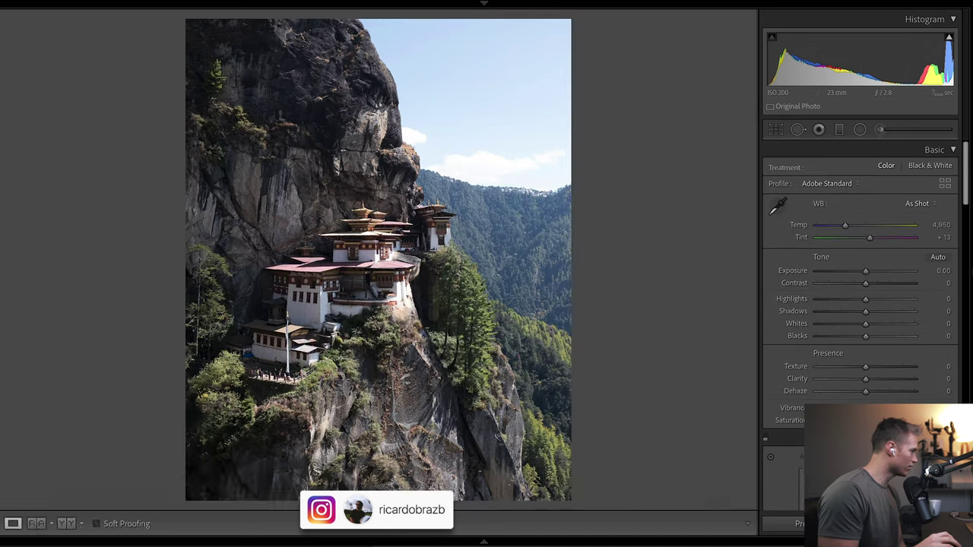
pyautogui.moveTo(43, 528)
pyautogui.hotkey('shift', 'r')
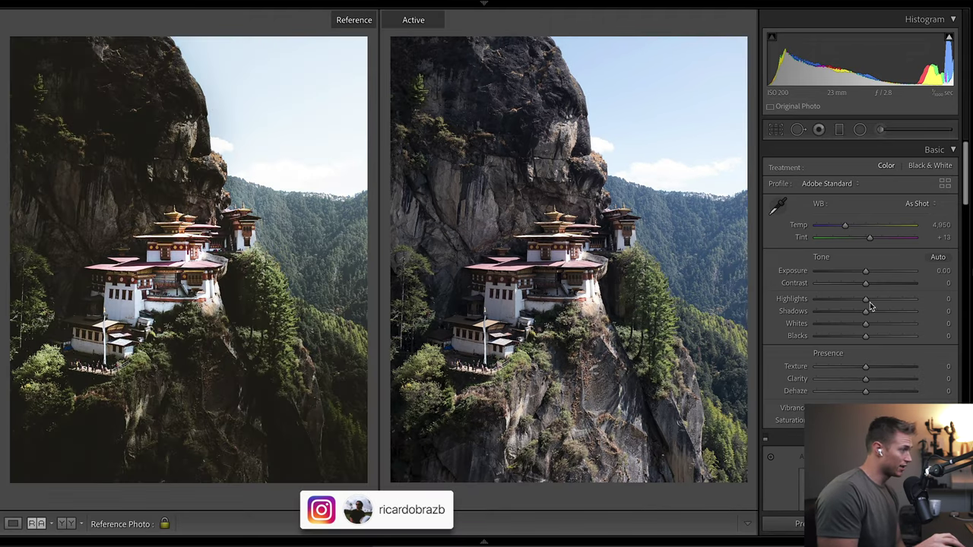
# - Set Shadows to −24 and Highlights to +22 on the active temple photo
pyautogui.moveTo(865, 310); pyautogui.dragTo(852, 319)
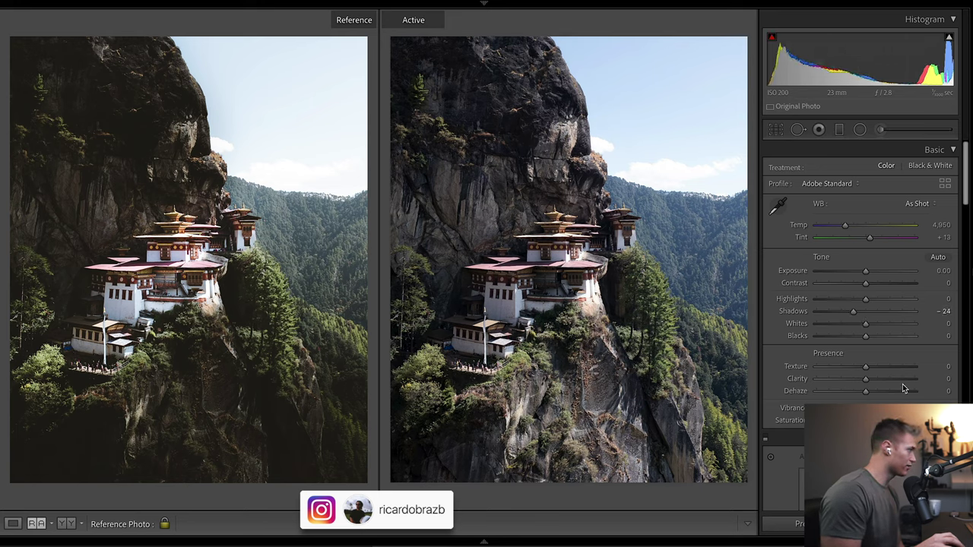
pyautogui.moveTo(865, 302); pyautogui.dragTo(829, 303)
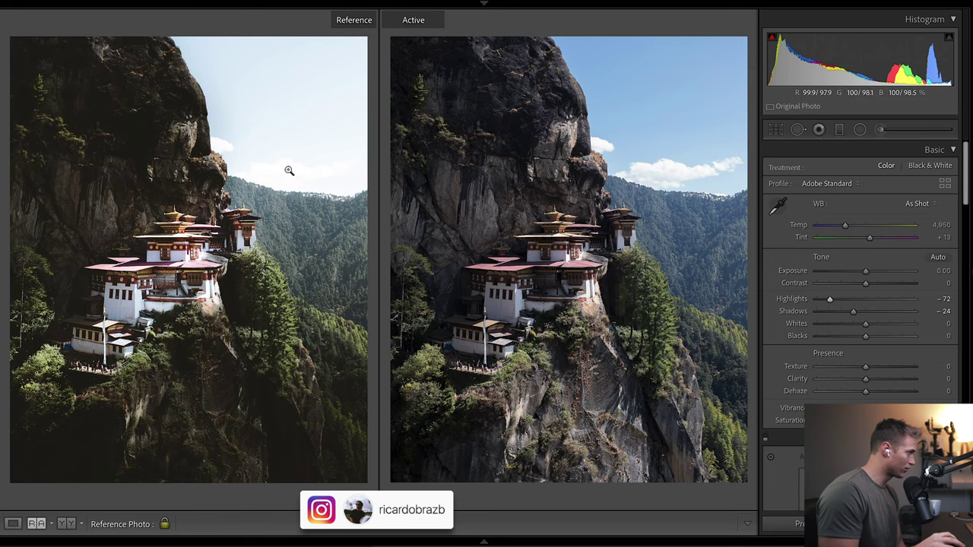
pyautogui.moveTo(830, 299); pyautogui.dragTo(875, 299)
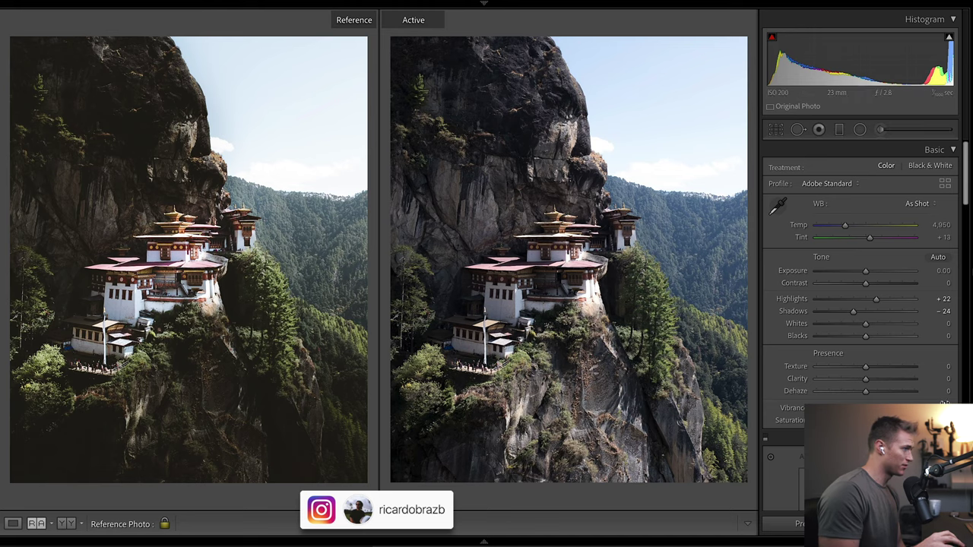
# - Set Whites to −10, Blacks to −15 and Clarity to +12
pyautogui.moveTo(865, 323); pyautogui.dragTo(859, 323)
pyautogui.moveTo(865, 335); pyautogui.dragTo(857, 340)
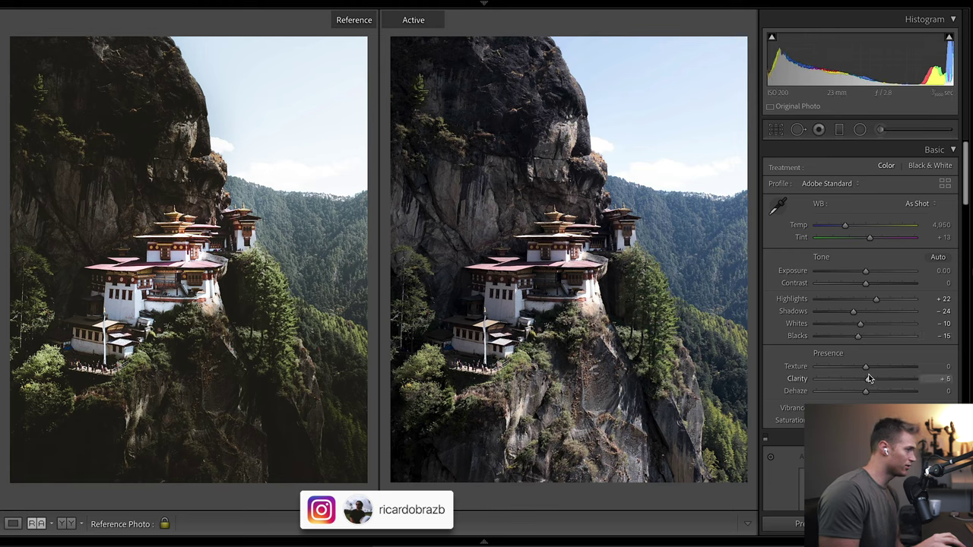
pyautogui.moveTo(869, 378)
pyautogui.mouseDown()
pyautogui.moveTo(847, 377)
pyautogui.moveTo(886, 378)
pyautogui.moveTo(851, 378)
pyautogui.moveTo(871, 384)
pyautogui.mouseUp()
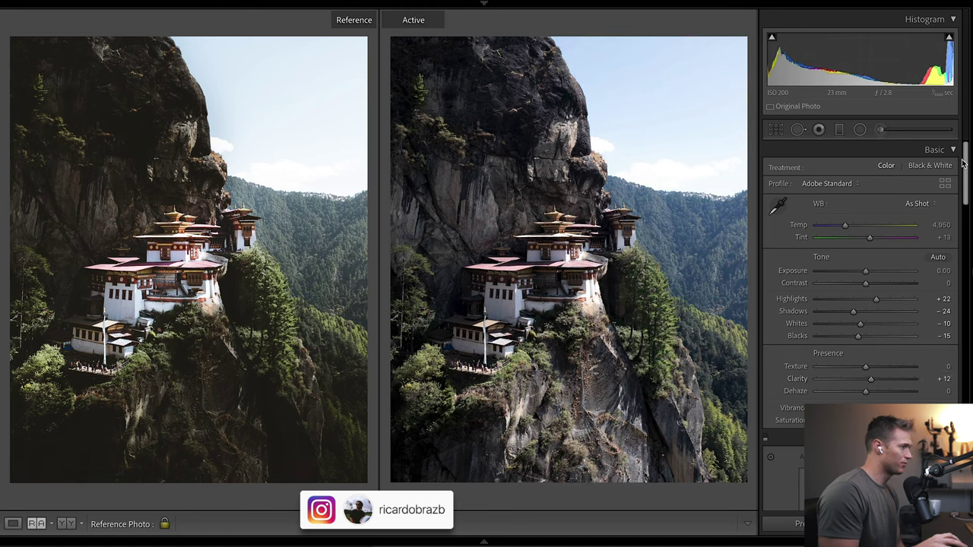
# - Turn on the prepared Tone Curve adjustment for the active photo
pyautogui.scroll(-5, 768, 193)
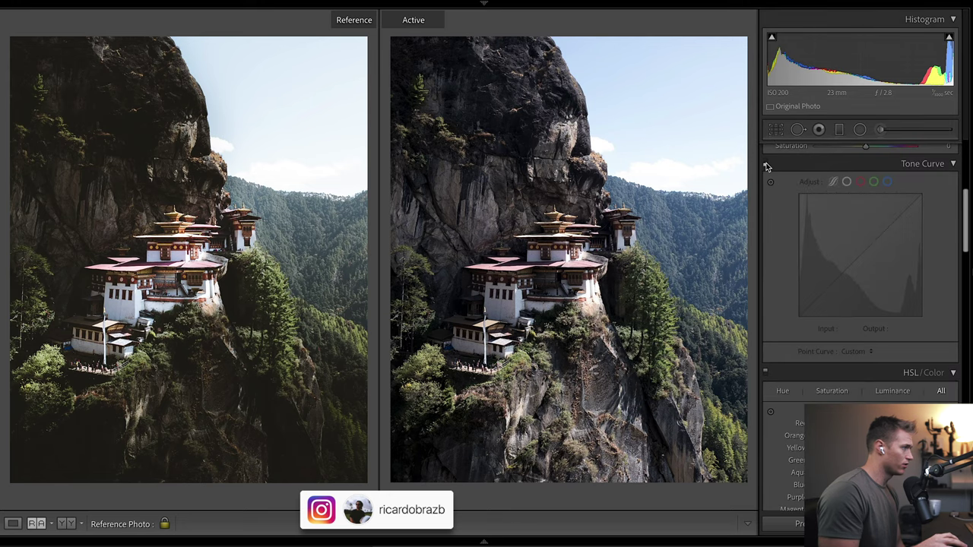
pyautogui.click(765, 164)
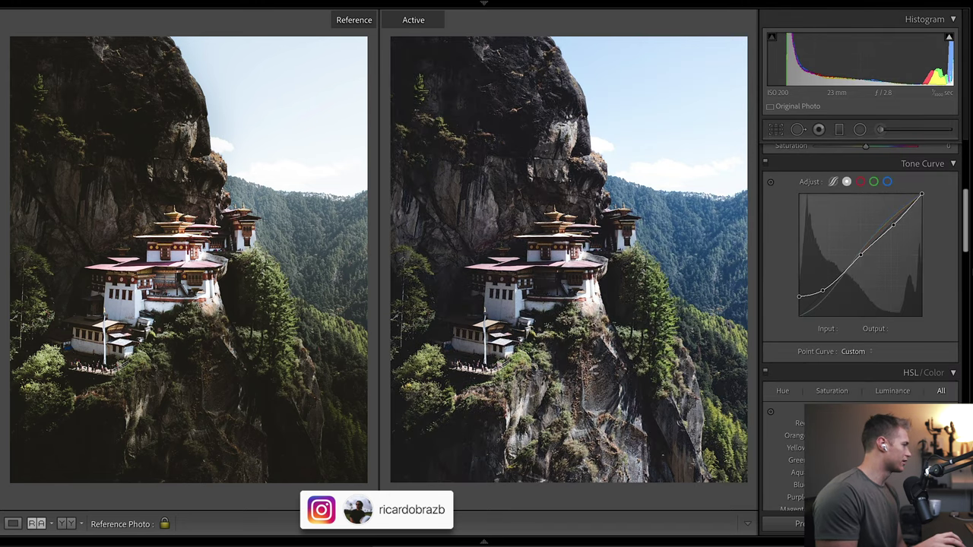
# - Try moving the point curve's black point to outputs 0 and 67 and shifting its upper point, undoing each change
pyautogui.moveTo(797, 300); pyautogui.dragTo(788, 316)
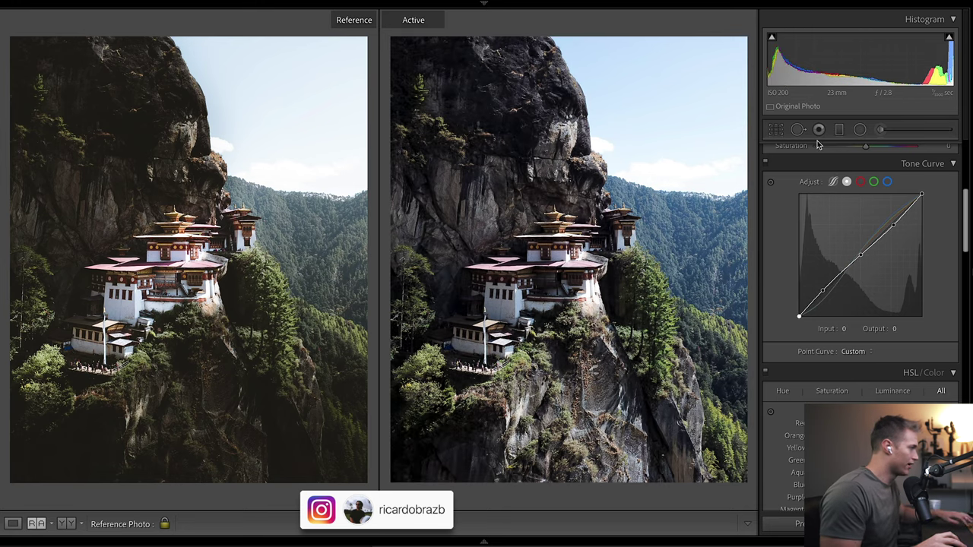
pyautogui.hotkey('ctrl', 'z')
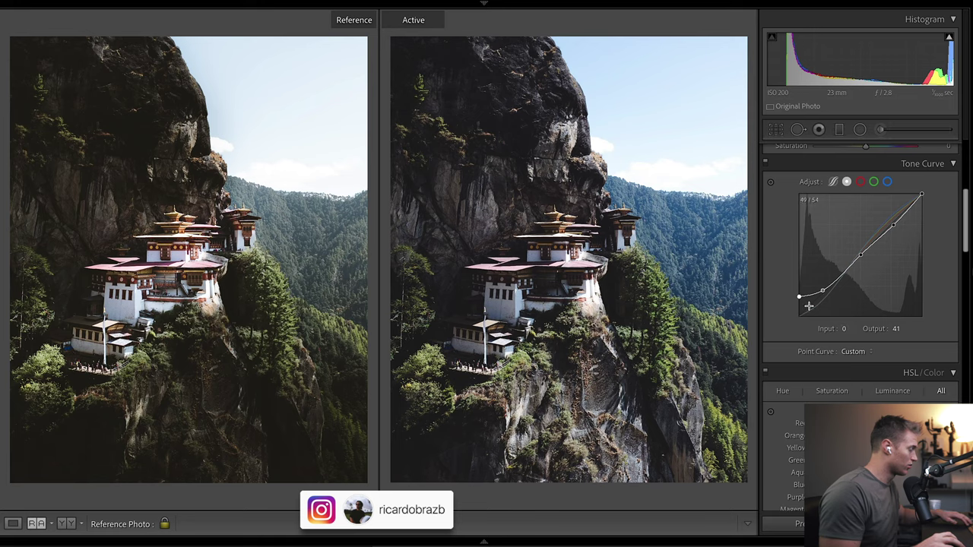
pyautogui.moveTo(807, 307); pyautogui.dragTo(798, 273)
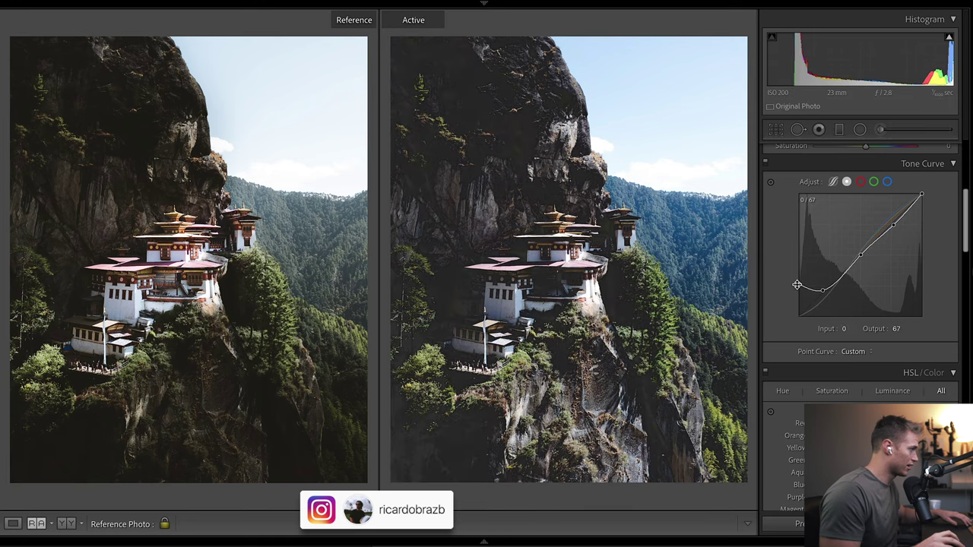
pyautogui.hotkey('ctrl', 'z')
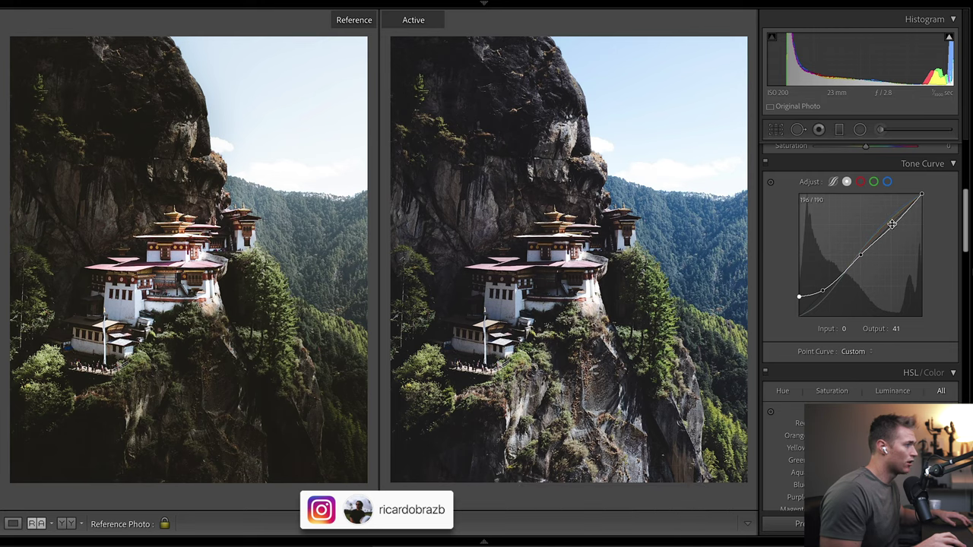
pyautogui.moveTo(891, 225); pyautogui.dragTo(894, 230)
pyautogui.hotkey('ctrl', 'z')
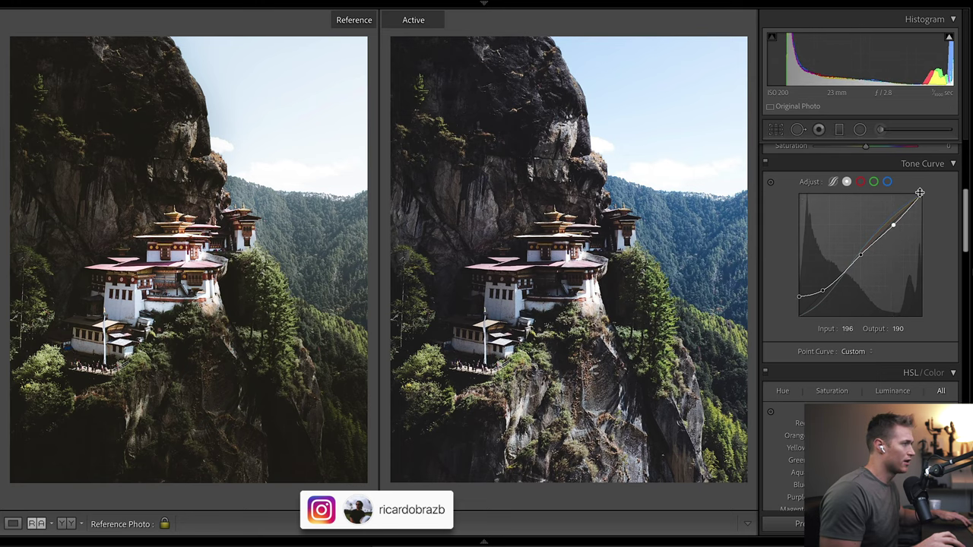
# - Examine the S-shaped tone curves of the red, green and blue channels
pyautogui.click(862, 182)
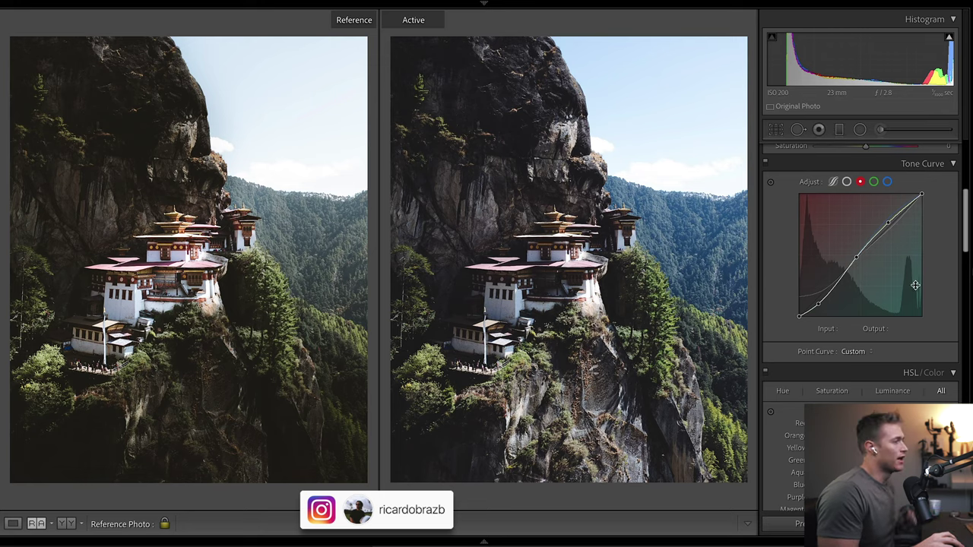
pyautogui.click(819, 306)
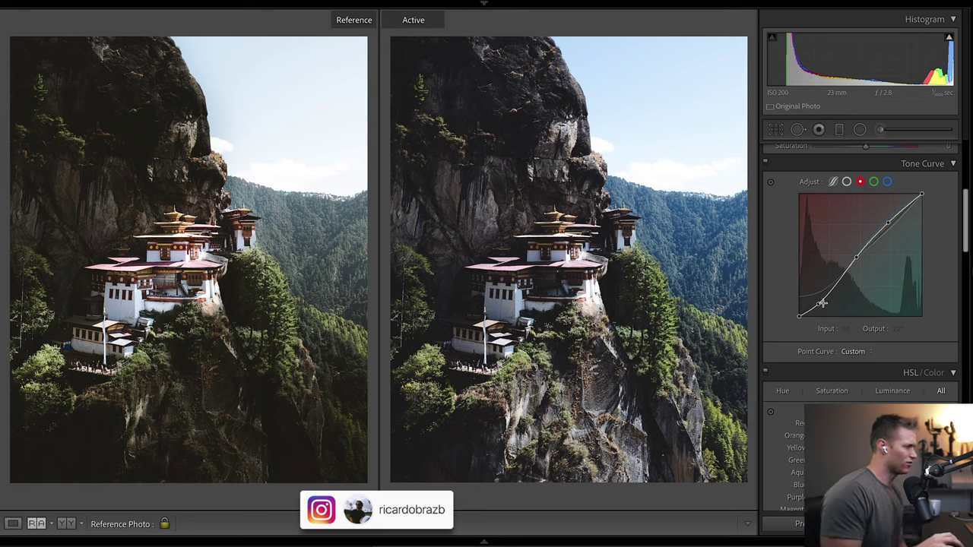
pyautogui.click(874, 182)
pyautogui.click(888, 183)
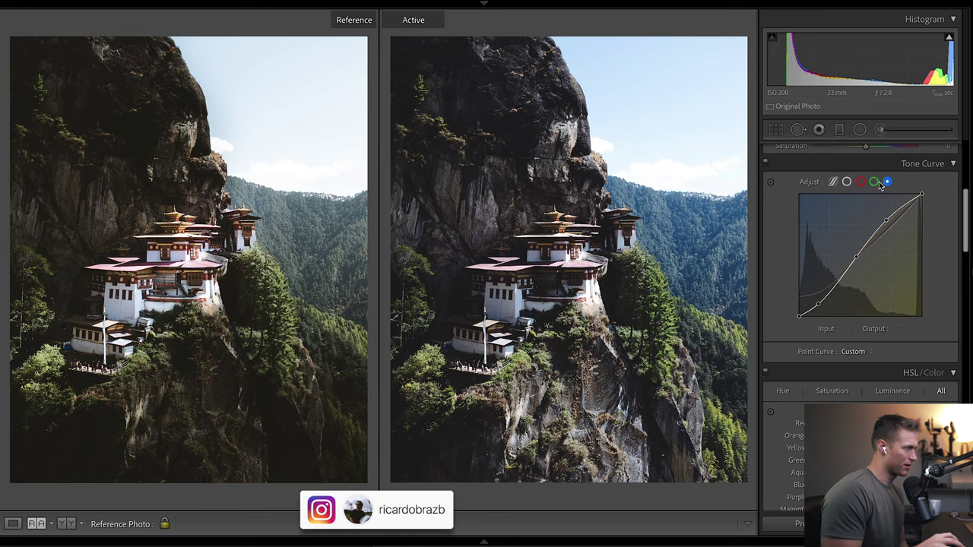
pyautogui.click(874, 182)
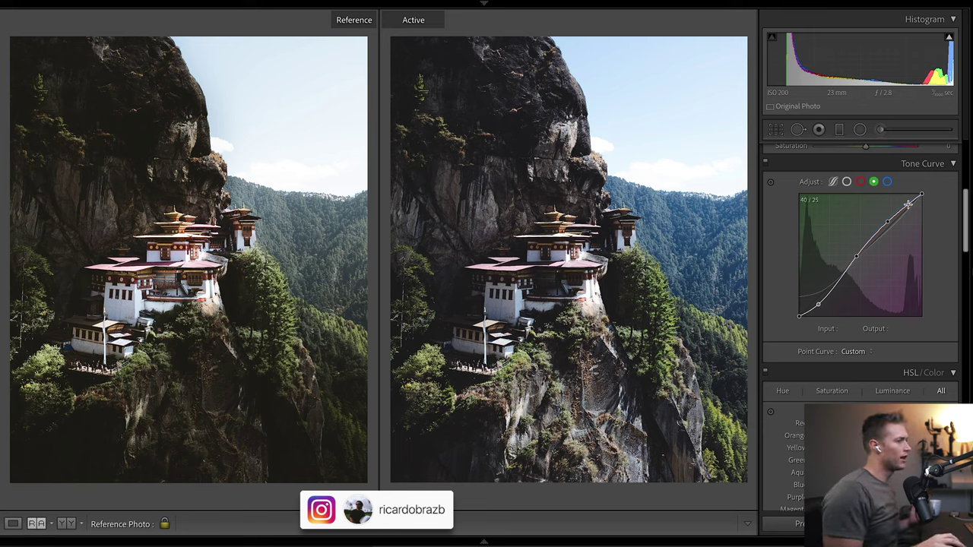
# - Try raising the blue curve's upper point to 167/202 and to 156/227, undoing each change
pyautogui.click(888, 182)
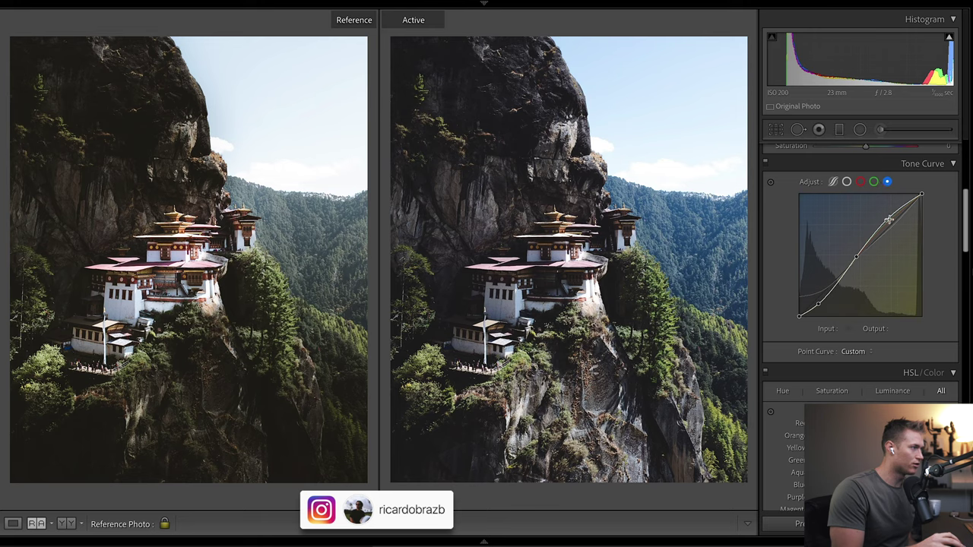
pyautogui.moveTo(886, 224); pyautogui.dragTo(877, 219)
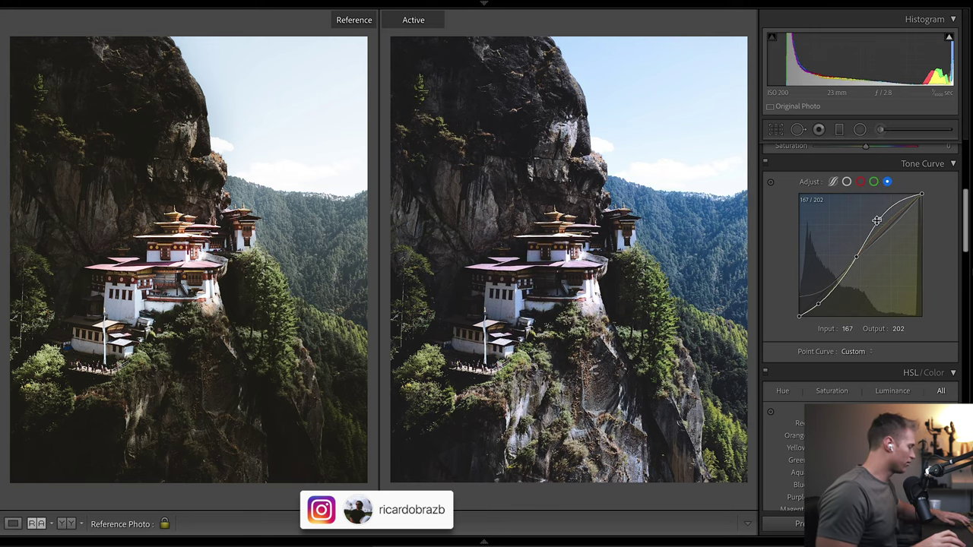
pyautogui.hotkey('ctrl', 'z')
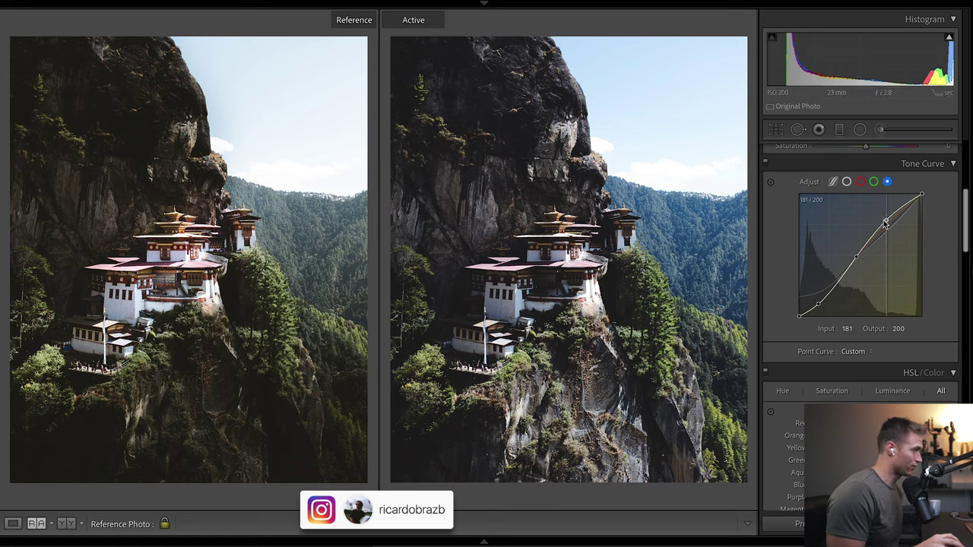
pyautogui.moveTo(885, 222); pyautogui.dragTo(873, 205)
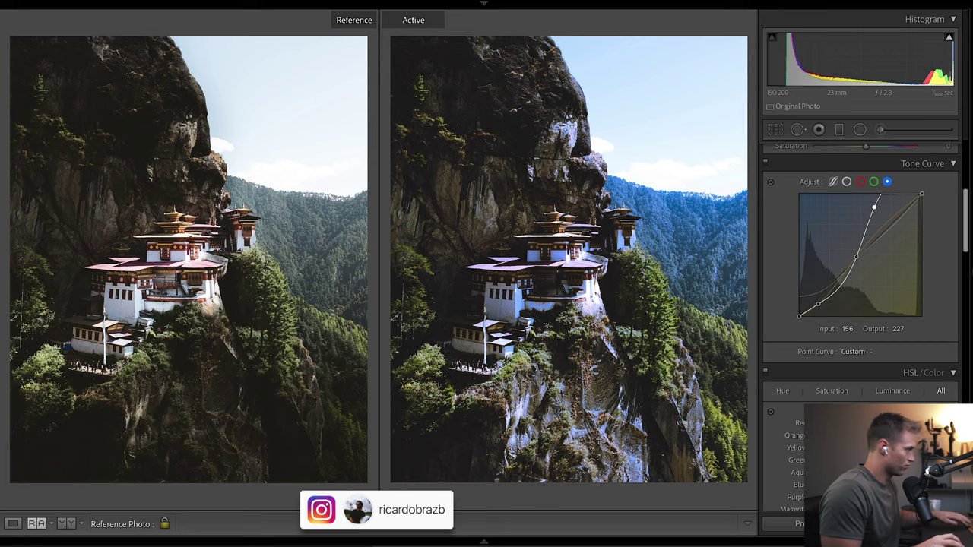
pyautogui.hotkey('ctrl', 'z')
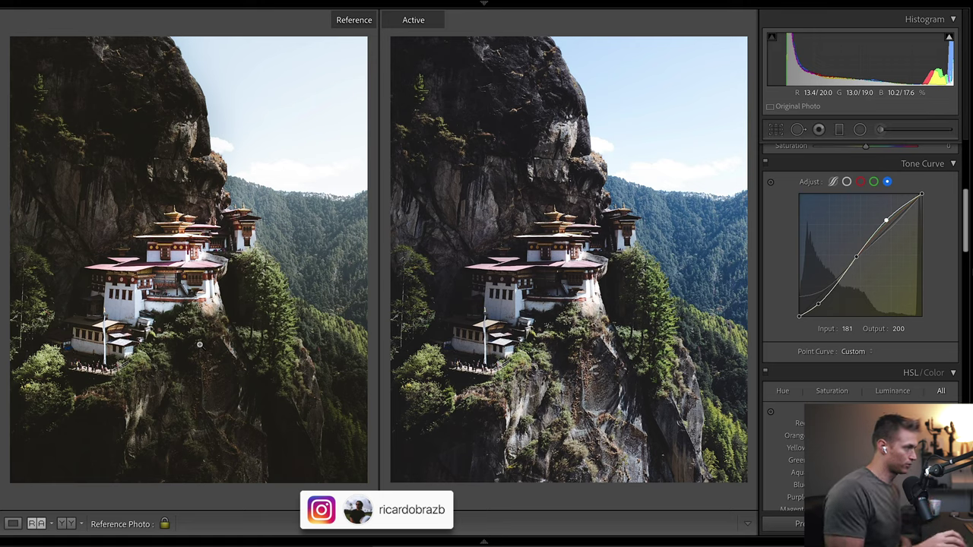
# - Return to the main point curve and compare the photo with the Tone Curve adjustments off and on
pyautogui.click(845, 182)
pyautogui.click(764, 164)
pyautogui.click(765, 164)
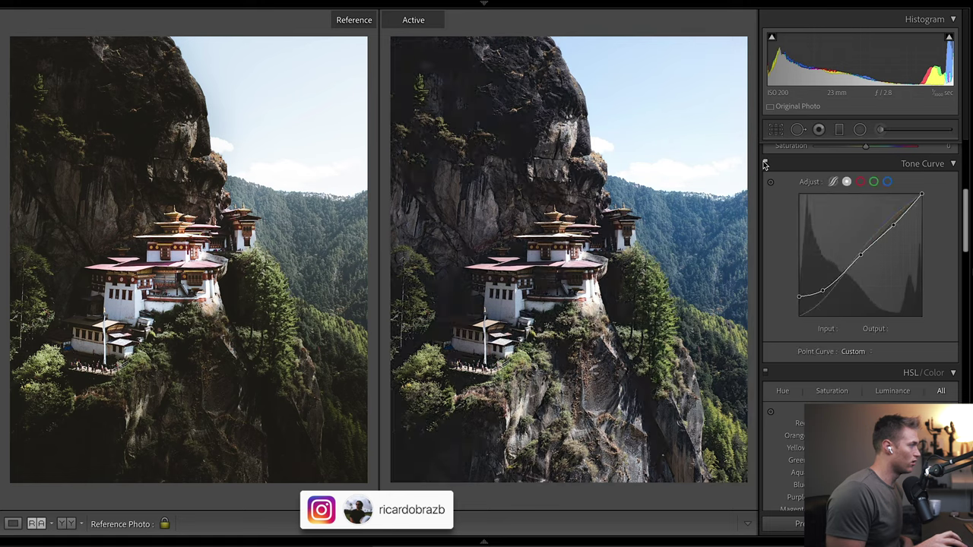
pyautogui.click(764, 163)
pyautogui.click(764, 163)
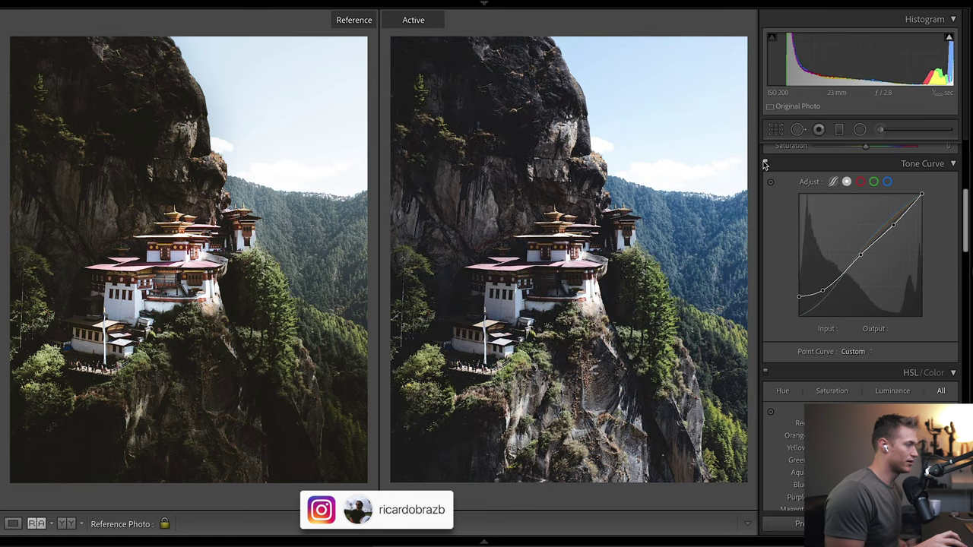
pyautogui.click(764, 163)
pyautogui.click(764, 163)
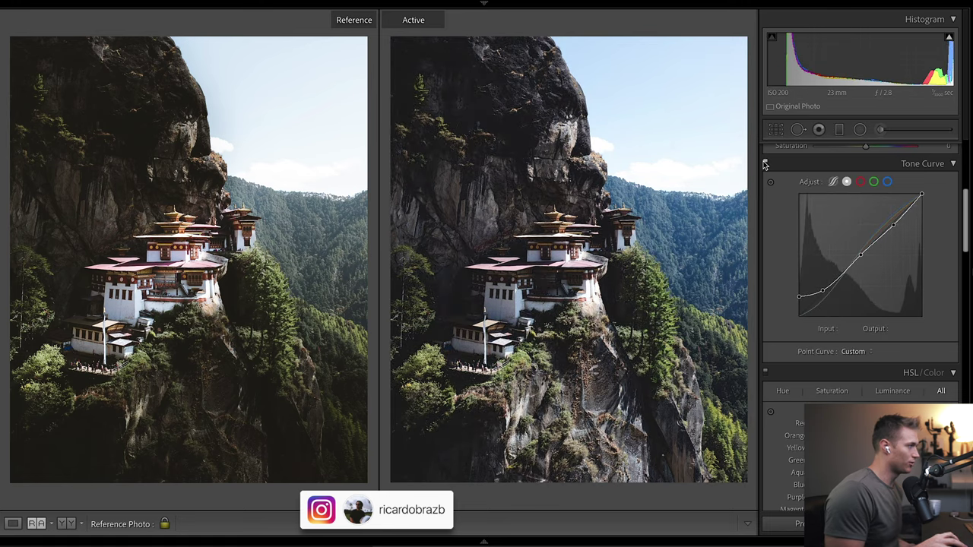
pyautogui.click(765, 163)
pyautogui.click(764, 163)
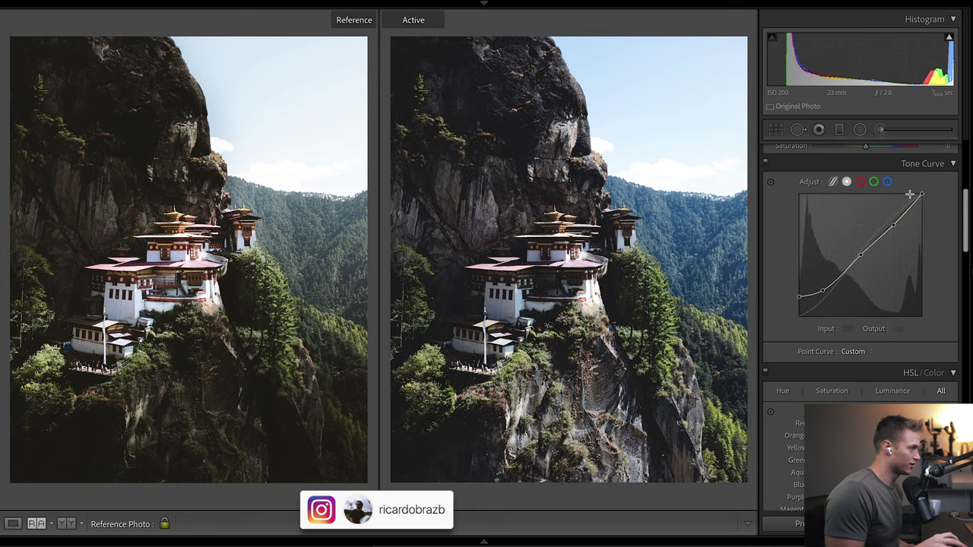
pyautogui.click(765, 163)
pyautogui.click(765, 163)
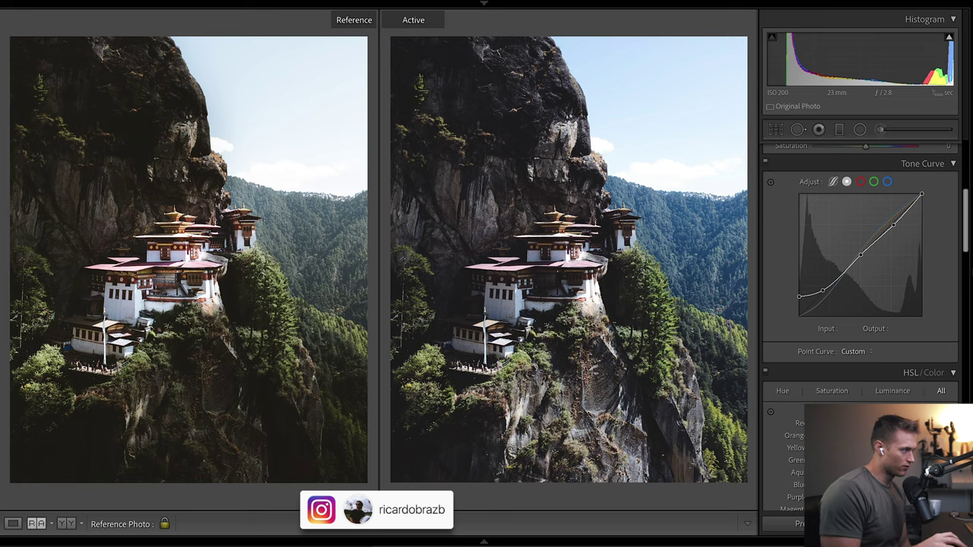
# - Set Exposure to +0.10 and Contrast to −18 in the basic tone adjustments
pyautogui.scroll(5, 962, 204)
pyautogui.moveTo(865, 196); pyautogui.dragTo(856, 196)
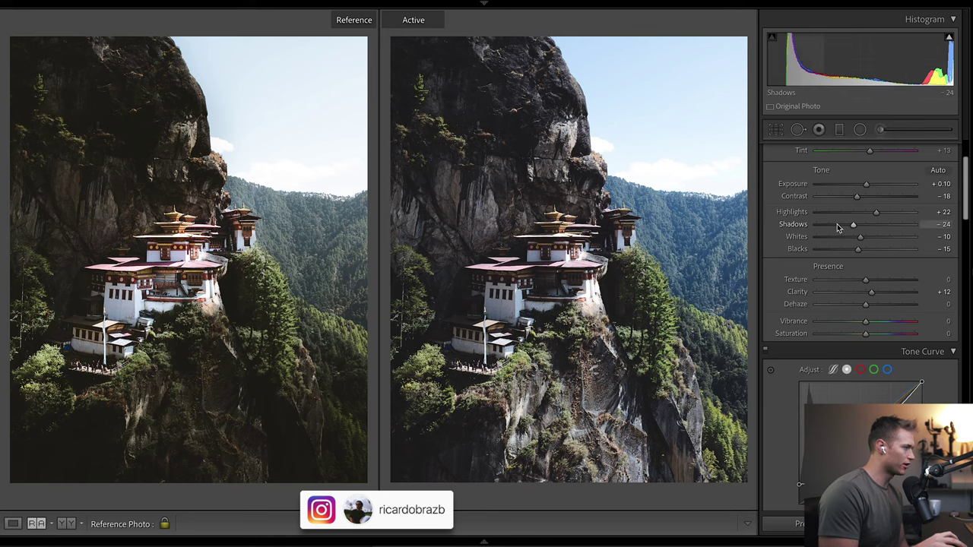
# - Try Shadows at −100 and undo it, and set Contrast to −10, Highlights to +12, Shadows to −26 and Saturation to −4
pyautogui.moveTo(853, 224); pyautogui.dragTo(813, 225)
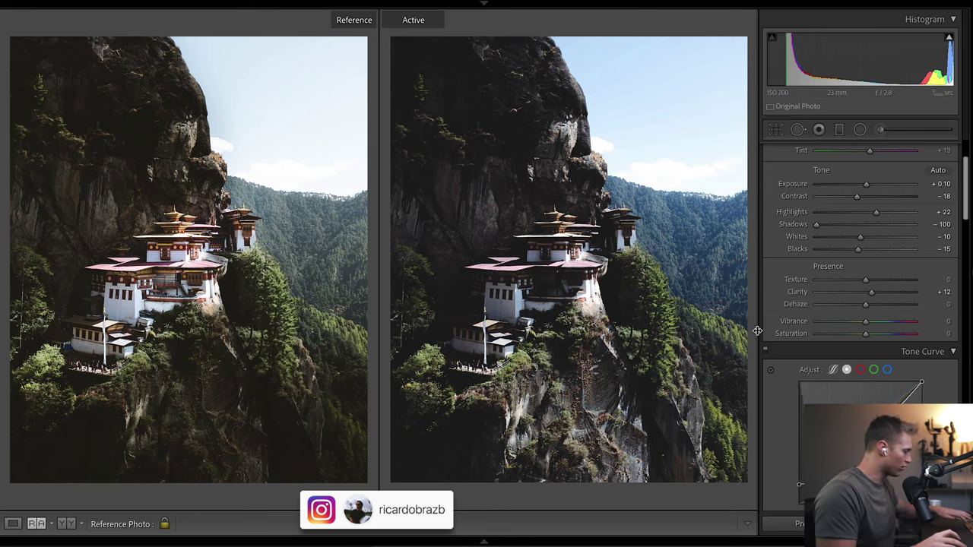
pyautogui.hotkey('ctrl', 'z')
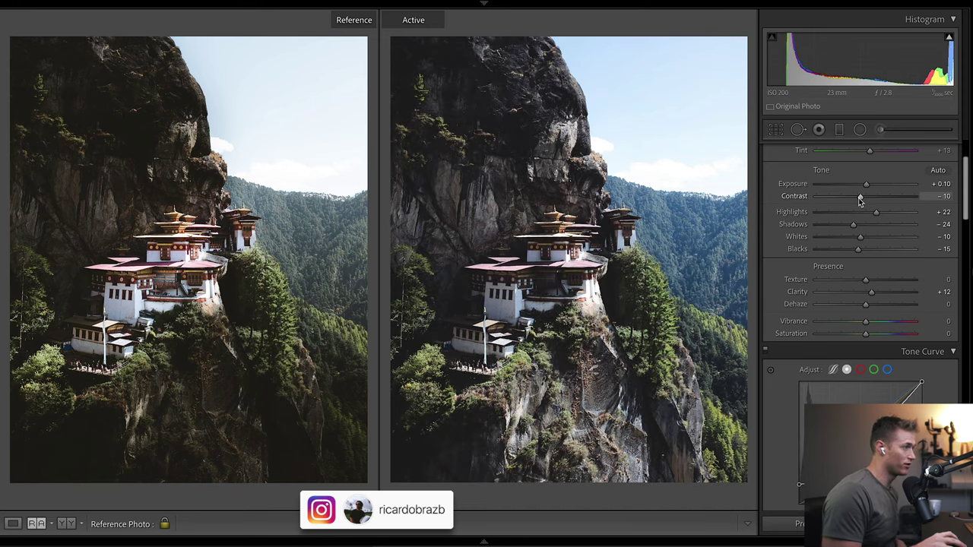
pyautogui.moveTo(877, 212); pyautogui.dragTo(850, 224)
pyautogui.moveTo(864, 334); pyautogui.dragTo(865, 344)
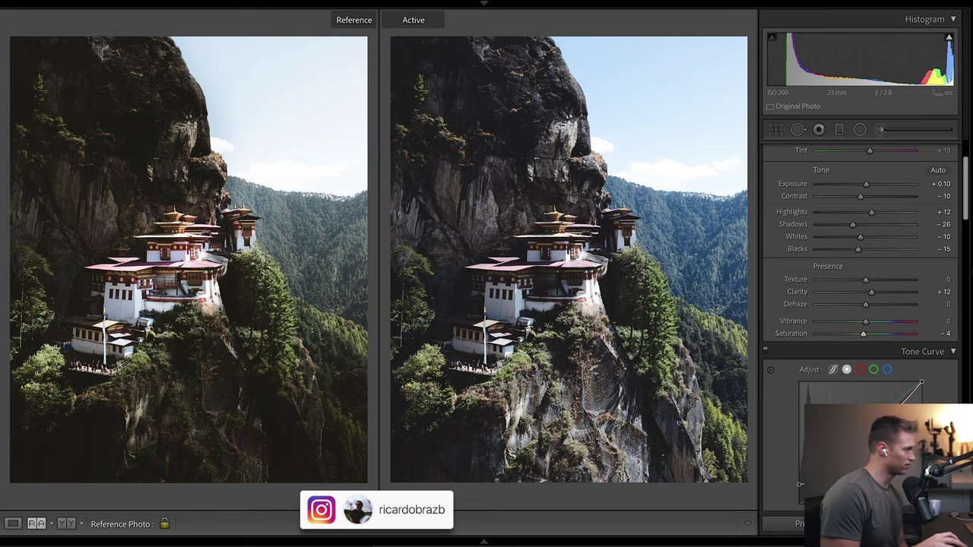
# - Color grade the shadows with hue 63 at saturation 14 and the highlights with hue 46 at saturation 3
pyautogui.moveTo(959, 199); pyautogui.dragTo(961, 313)
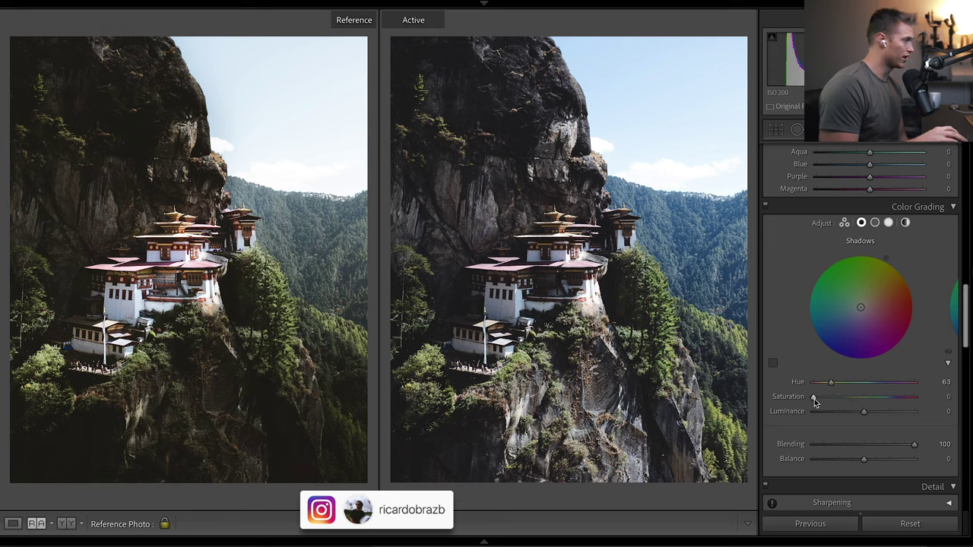
pyautogui.moveTo(815, 403); pyautogui.dragTo(827, 401)
pyautogui.click(876, 223)
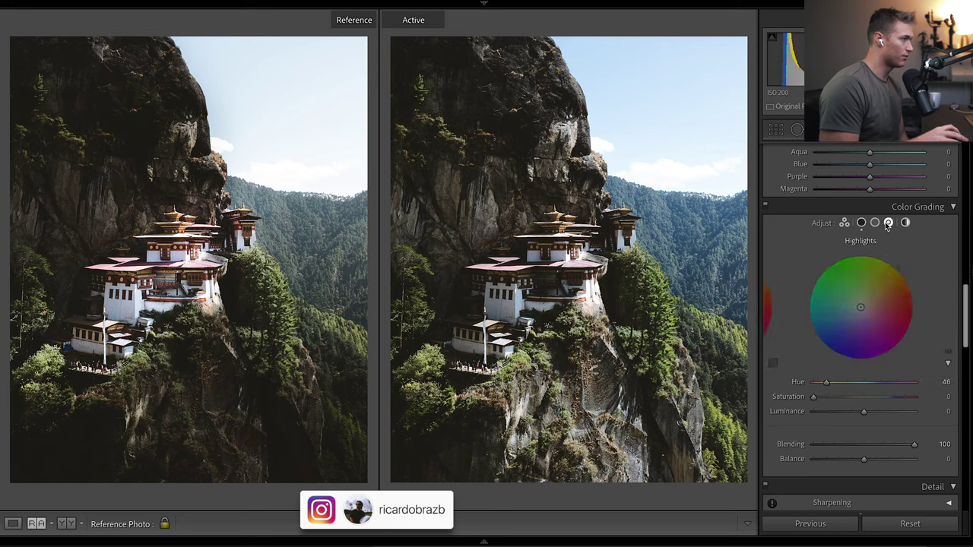
pyautogui.click(888, 222)
pyautogui.click(861, 222)
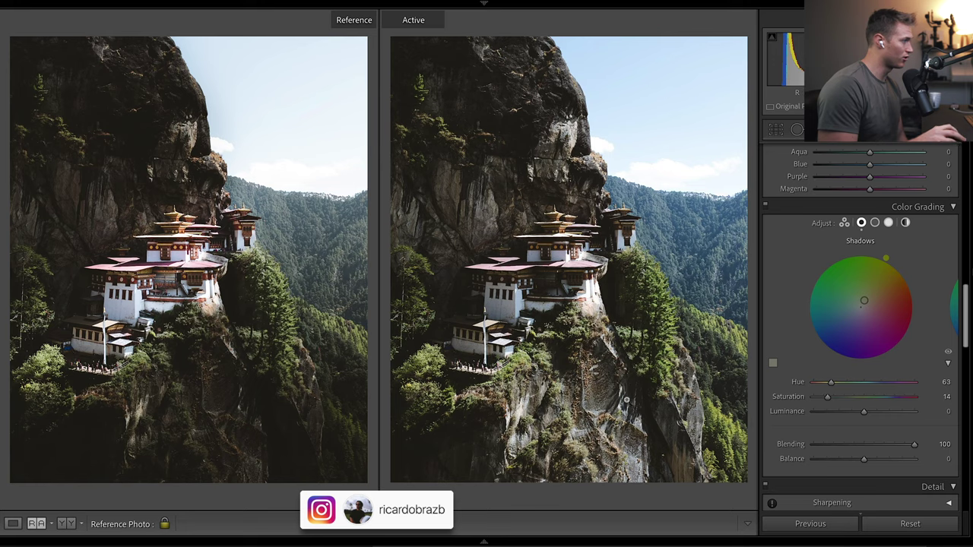
pyautogui.click(888, 222)
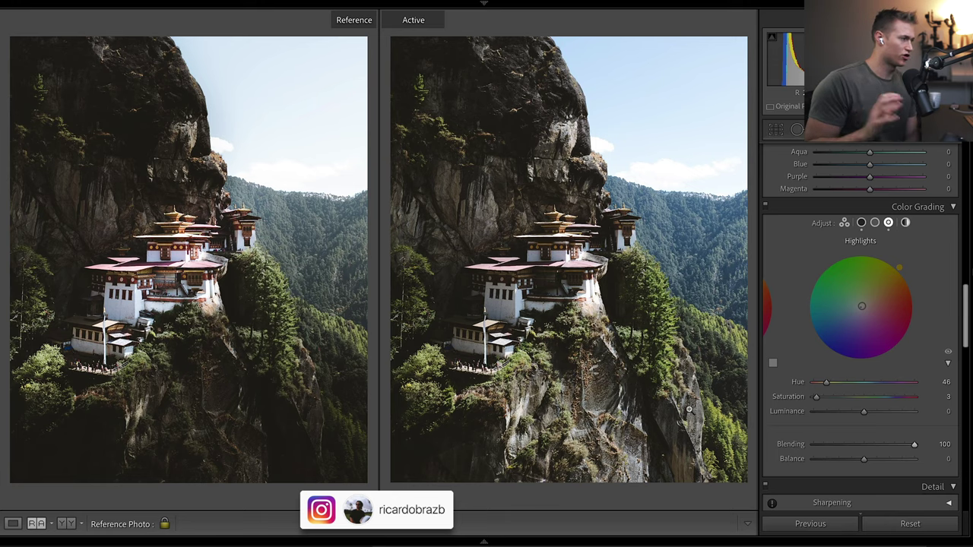
# - Leave the color grading Blending and Balance as they are and set the Sharpening Amount to 0
pyautogui.scroll(-1, 915, 430)
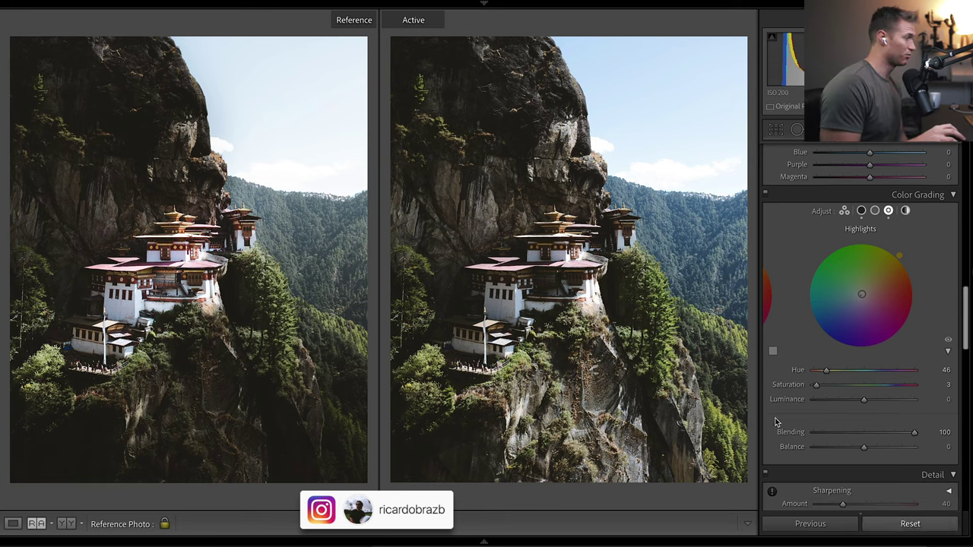
pyautogui.scroll(2, 961, 312)
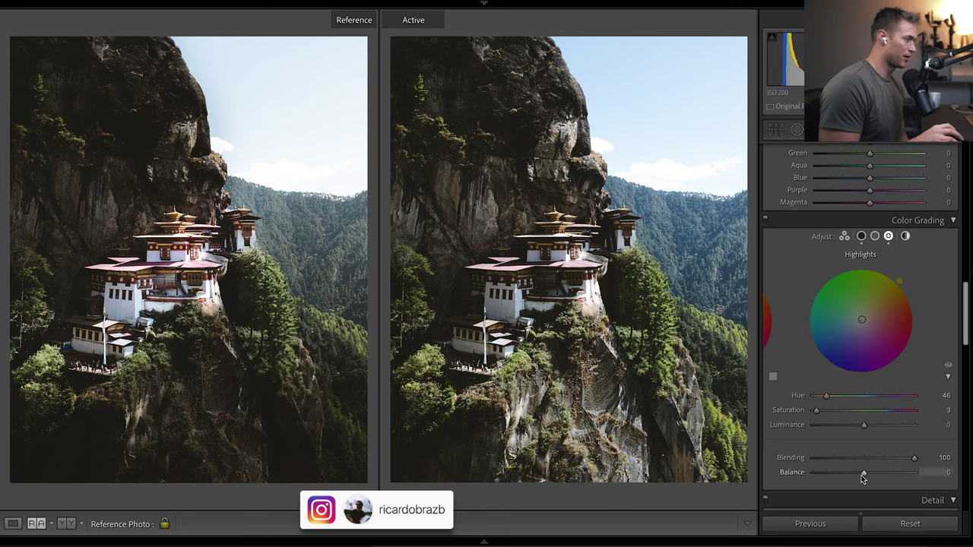
pyautogui.scroll(-6, 904, 294)
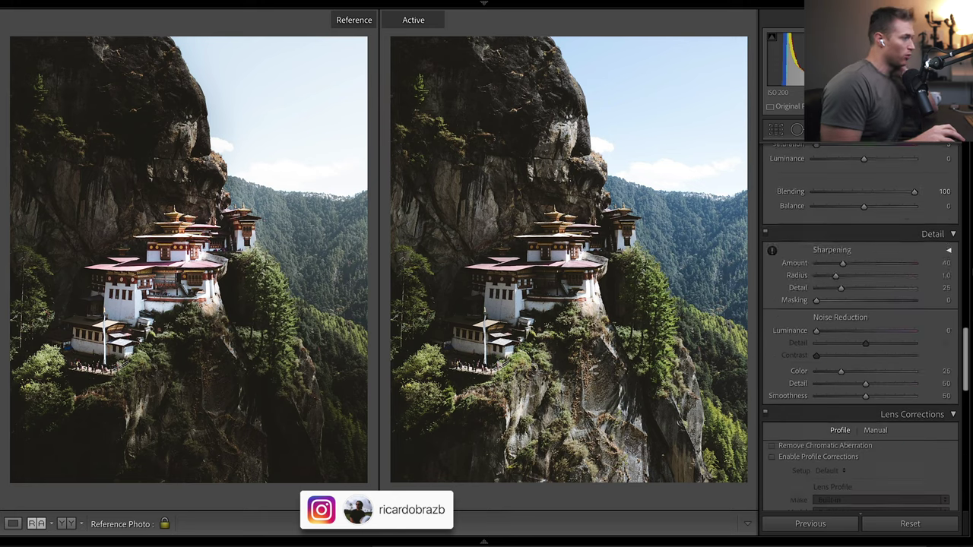
pyautogui.doubleClick(842, 187)
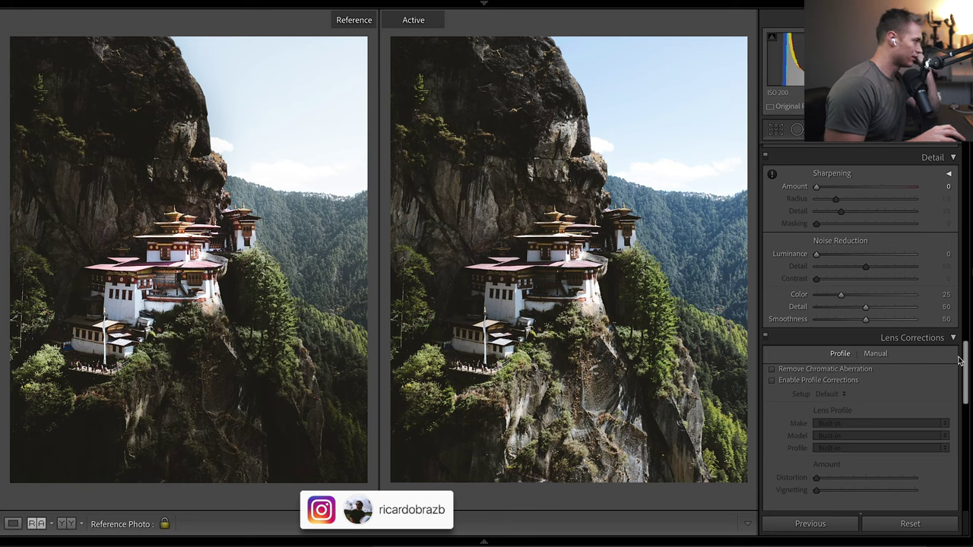
# - Add a slanted graduated filter rising from the photo's lower right edge over the lower cliff, and set its Exposure to −3.65
pyautogui.moveTo(970, 351); pyautogui.dragTo(969, 380)
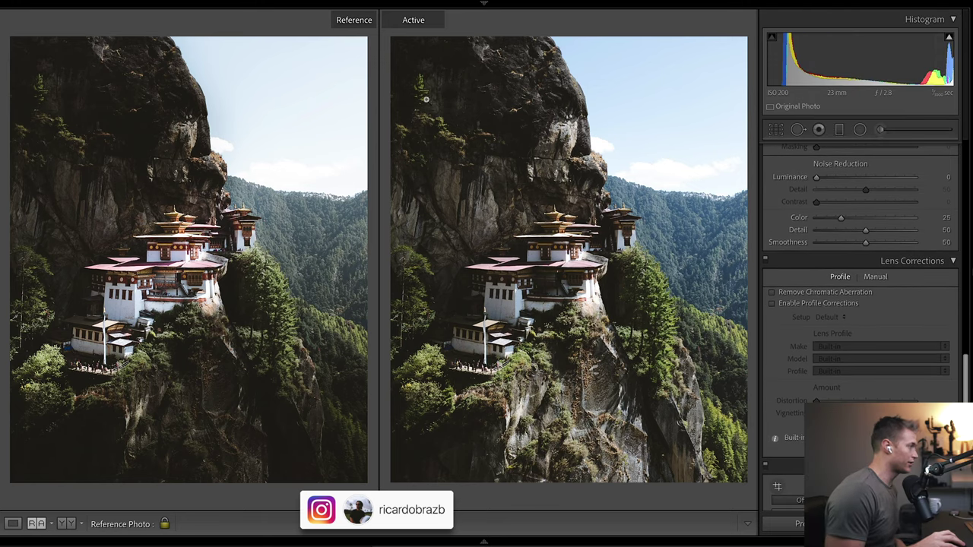
pyautogui.click(838, 131)
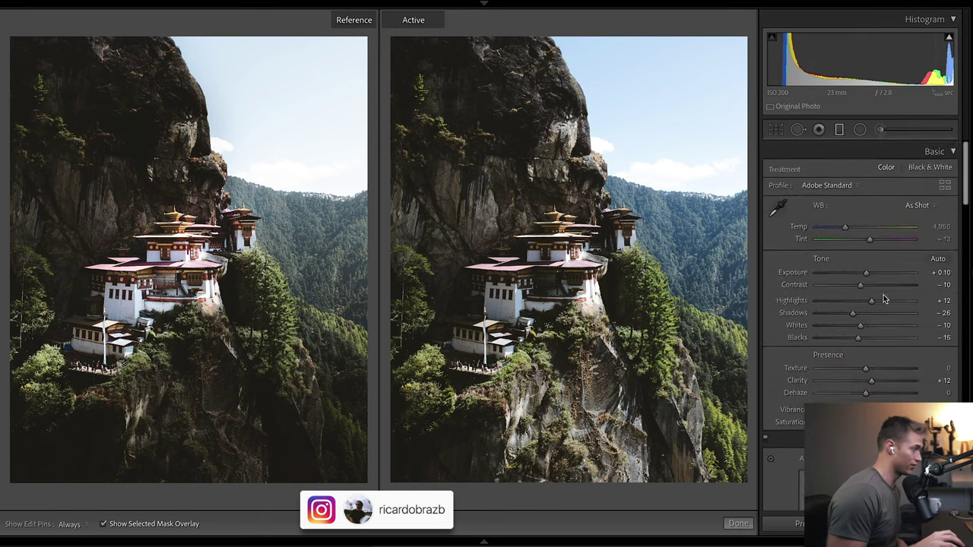
pyautogui.hotkey('shift', 'f')
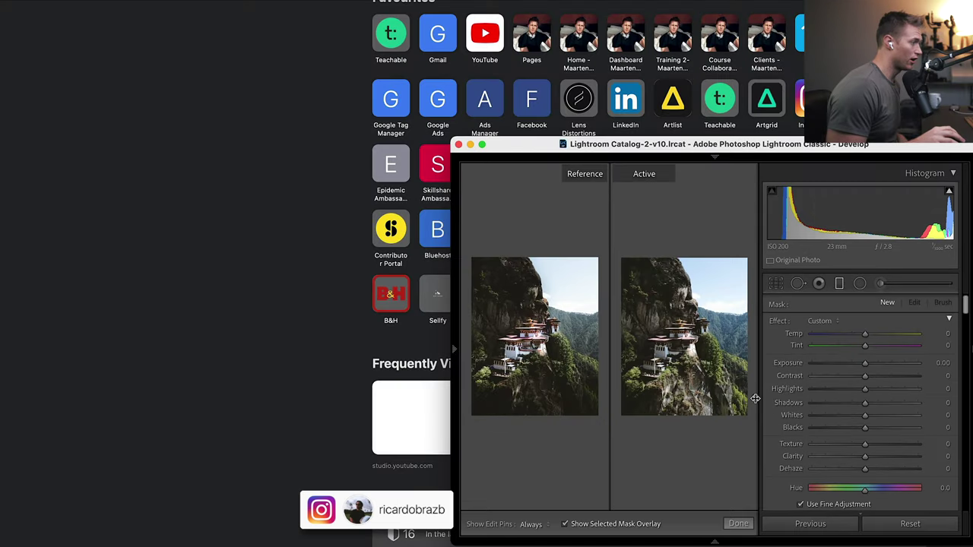
pyautogui.moveTo(753, 397); pyautogui.dragTo(734, 332)
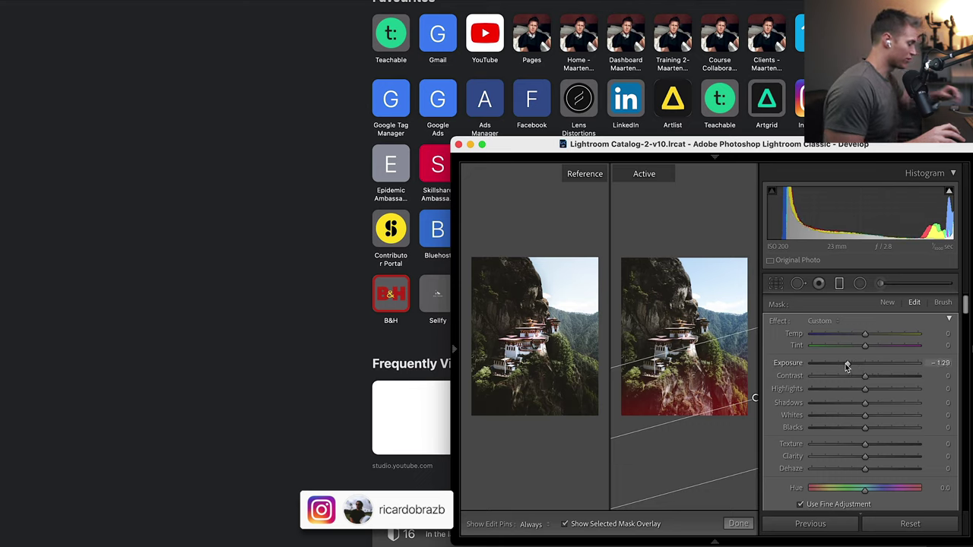
pyautogui.press('o')
pyautogui.moveTo(847, 367); pyautogui.dragTo(815, 362)
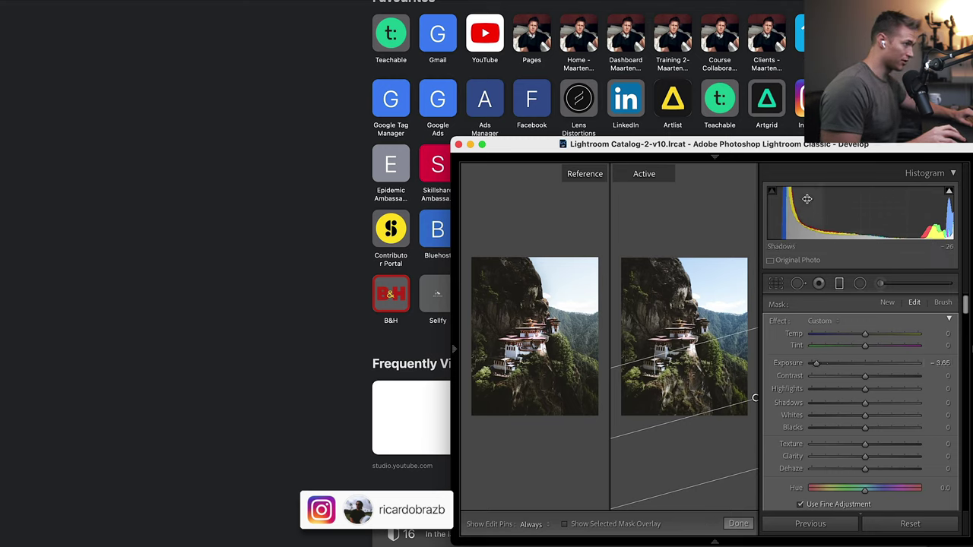
# - Set the graduated filter's Saturation to −25 and its Exposure to −3.11, and finish editing the filter
pyautogui.moveTo(964, 304); pyautogui.dragTo(965, 380)
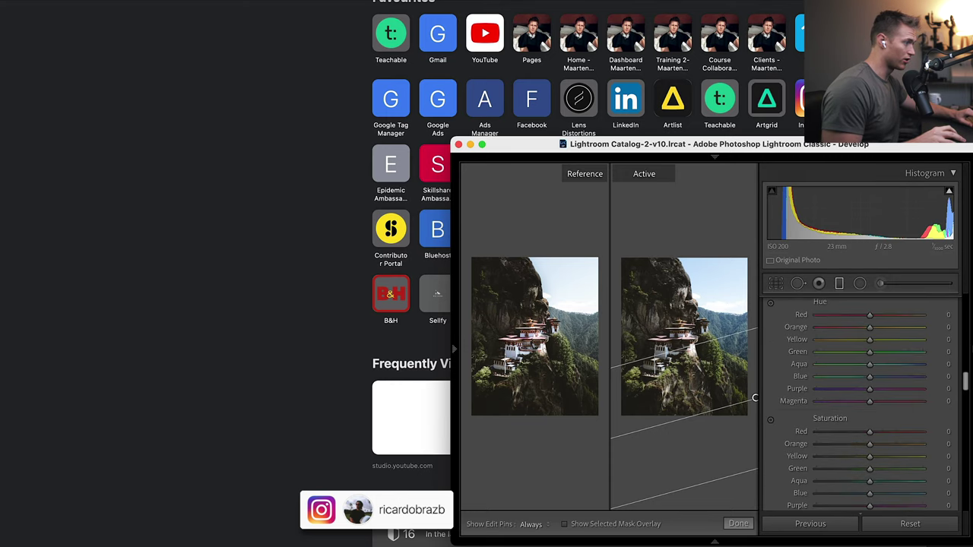
pyautogui.scroll(10, 924, 354)
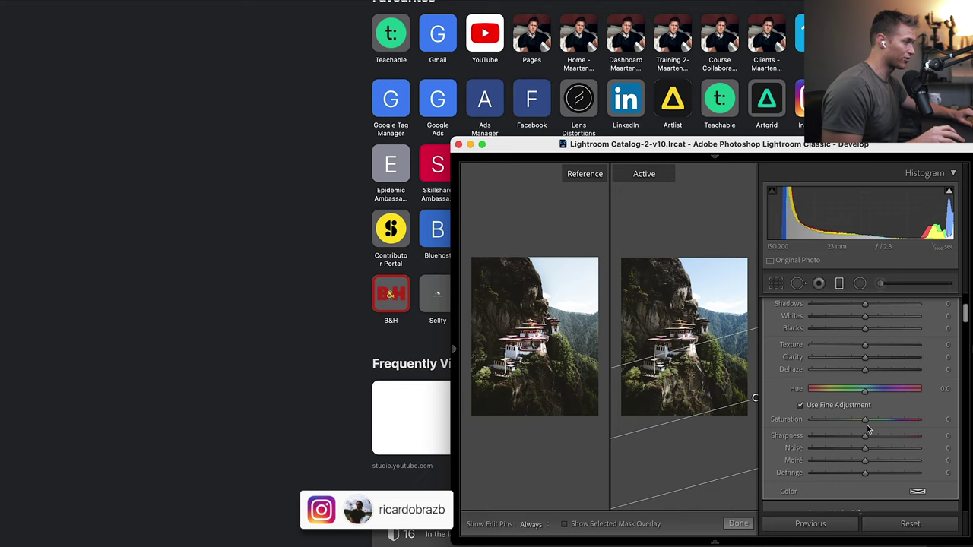
pyautogui.moveTo(830, 421); pyautogui.dragTo(851, 418)
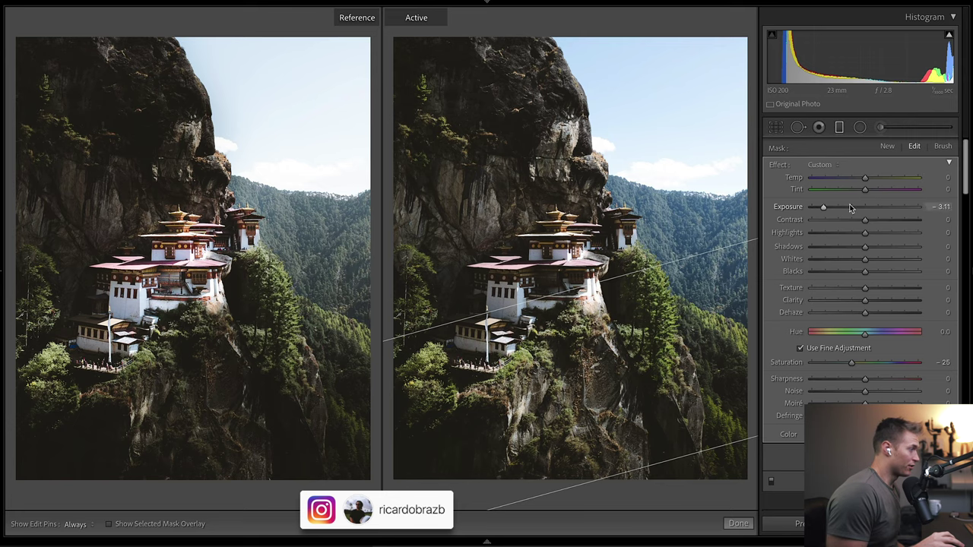
pyautogui.moveTo(849, 204); pyautogui.dragTo(822, 203)
pyautogui.press('m')
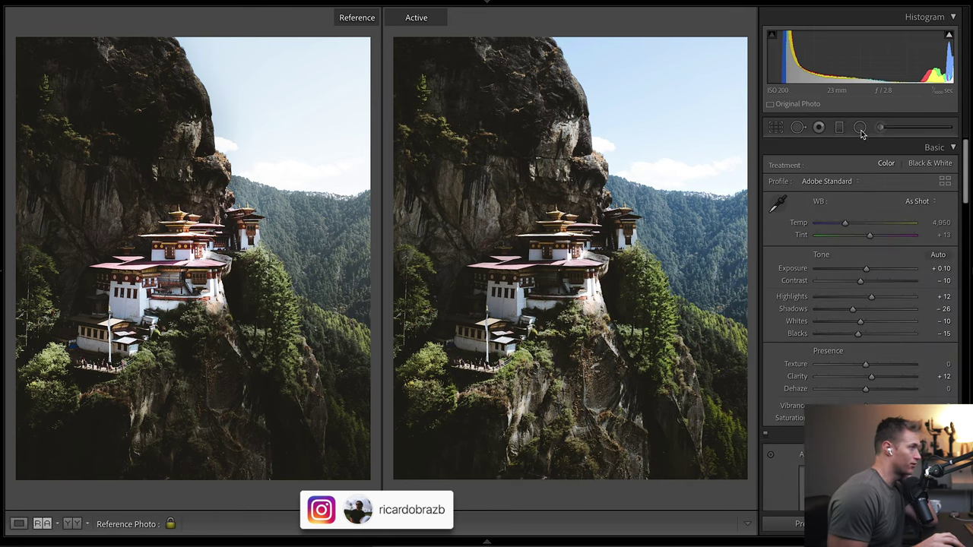
# - Select the upper of the two existing brush masks on the lower cliff, check its overlay, and set its Exposure to −0.56
pyautogui.press('k')
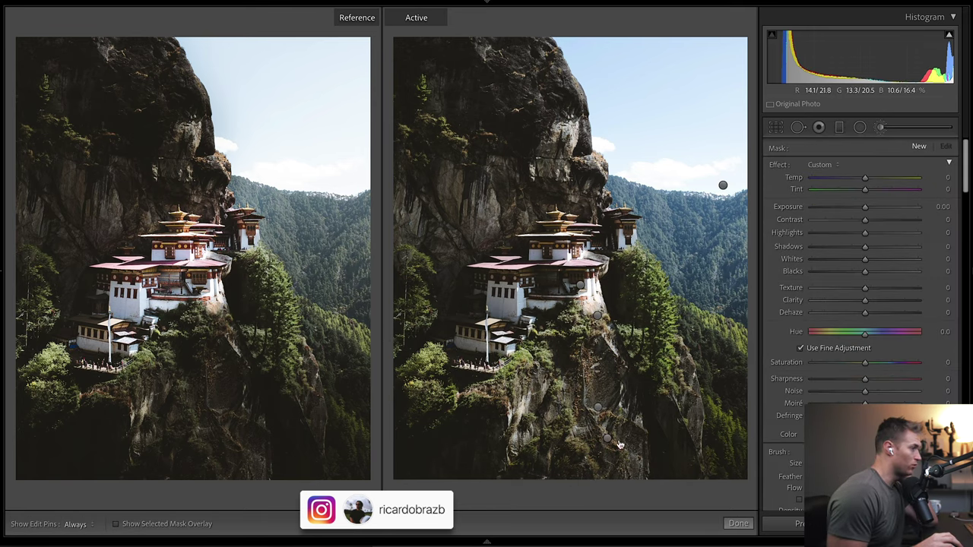
pyautogui.click(598, 408)
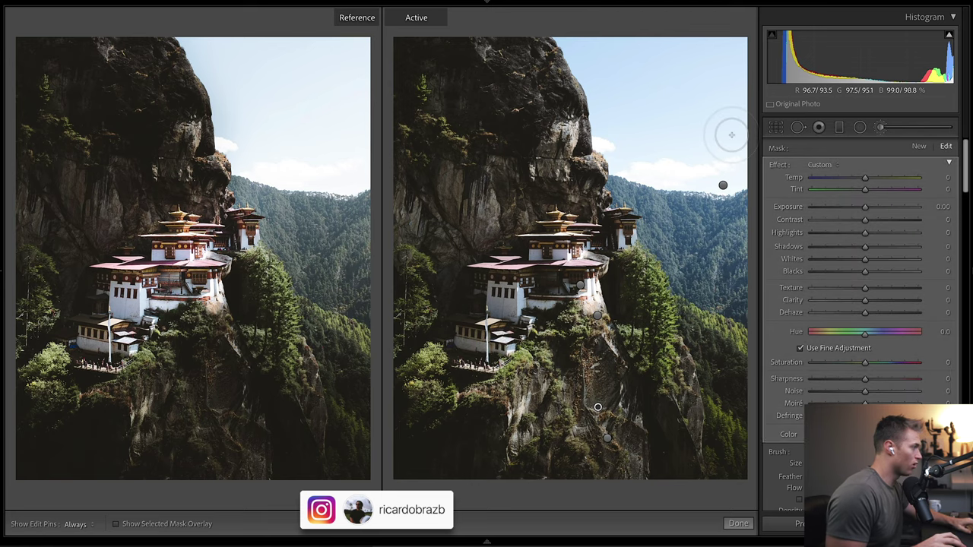
pyautogui.press('o')
pyautogui.press('o')
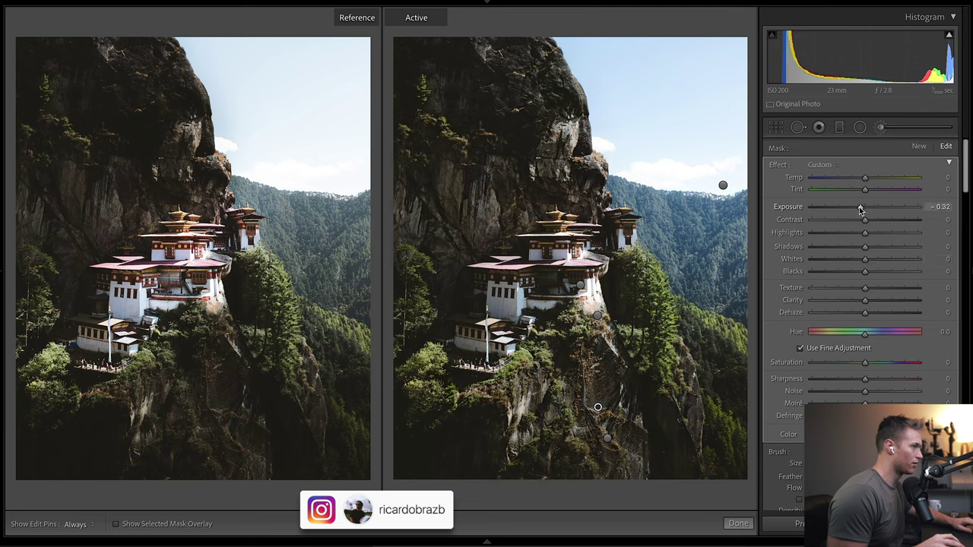
pyautogui.moveTo(860, 209); pyautogui.dragTo(856, 210)
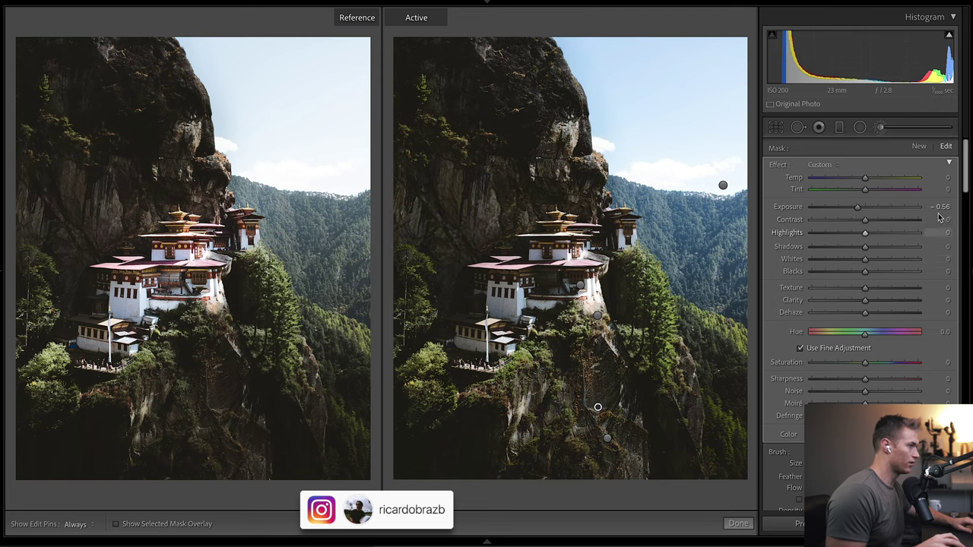
# - Select the lowest brush mask on the cliff, set its Exposure to −0.57 and Saturation to −25, and check its mask overlay
pyautogui.click(607, 439)
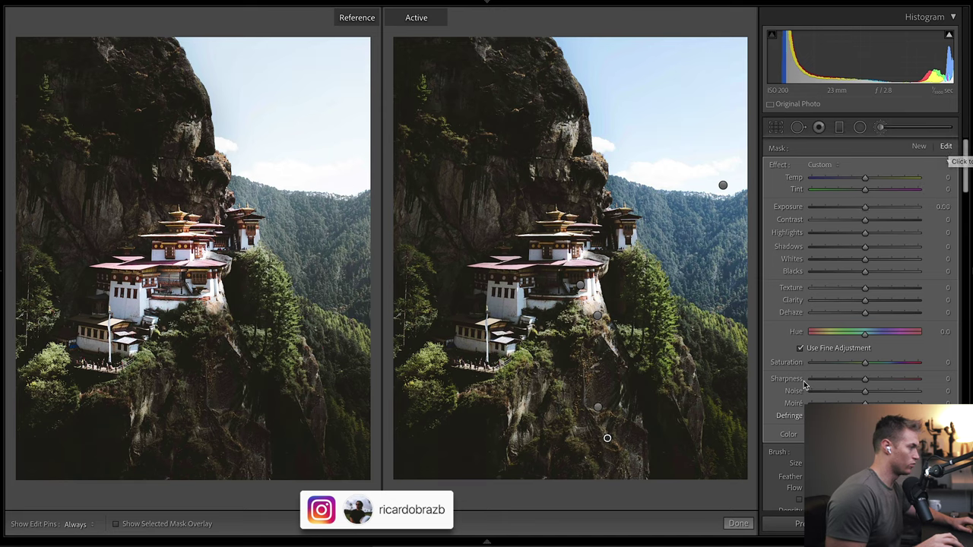
pyautogui.moveTo(865, 206); pyautogui.dragTo(857, 207)
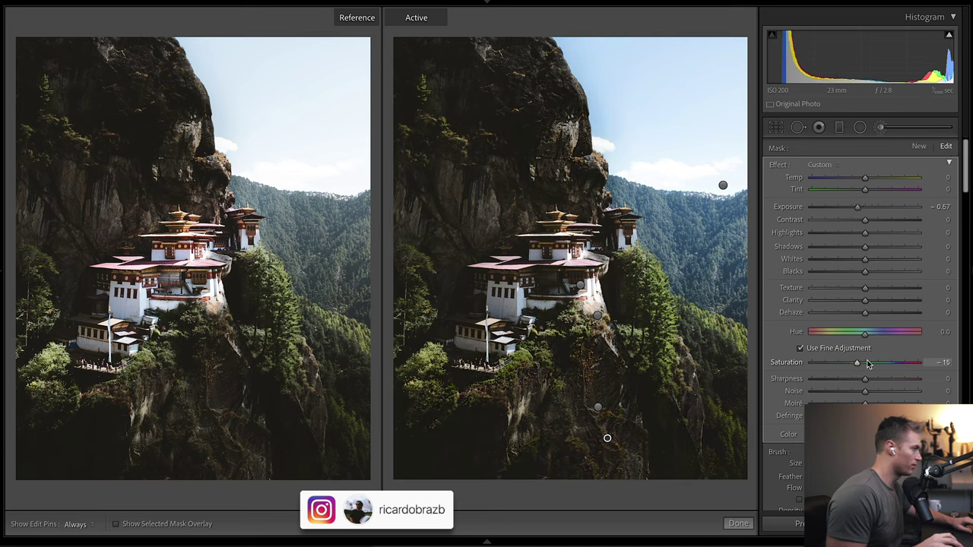
pyautogui.moveTo(869, 363); pyautogui.dragTo(846, 356)
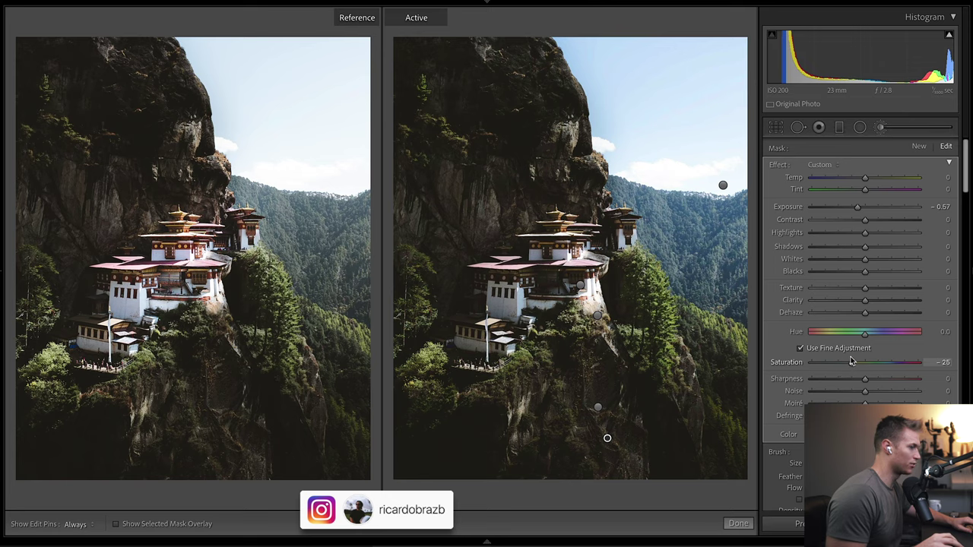
pyautogui.moveTo(850, 362); pyautogui.dragTo(852, 361)
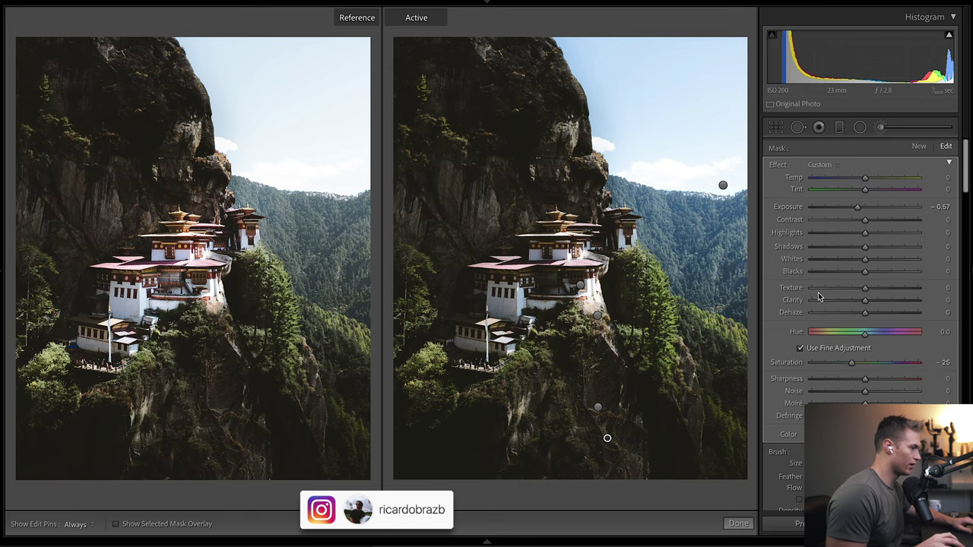
pyautogui.press('o')
pyautogui.press('o')
pyautogui.press('o')
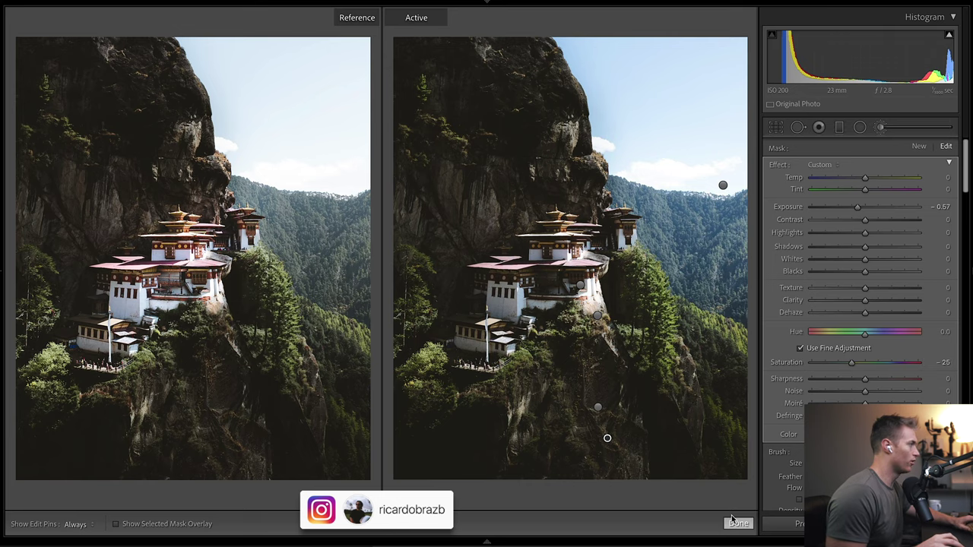
pyautogui.press('o')
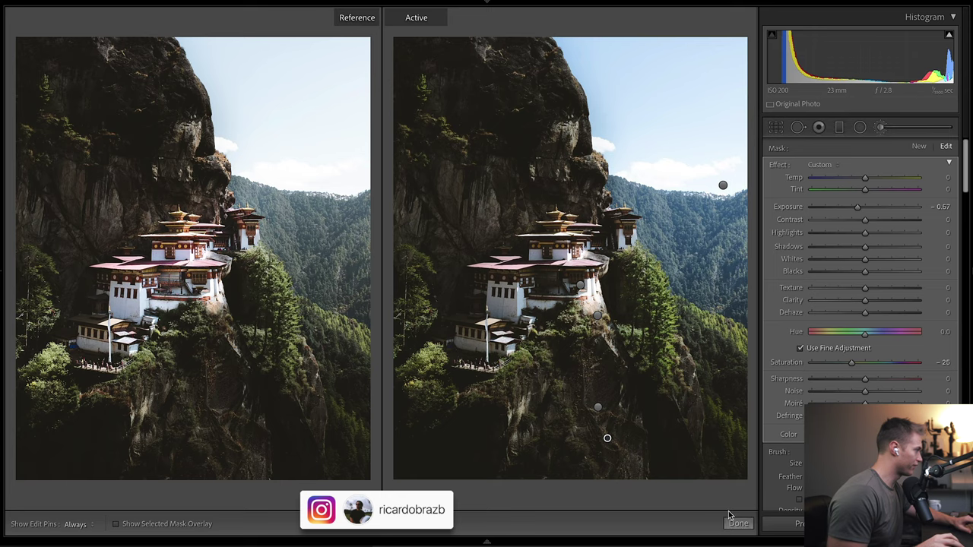
# - Select the large tilted radial filter centred on the temple and set its Exposure to 0.96, Shadows to 31 and Saturation to 31
pyautogui.hotkey('shift', 'm')
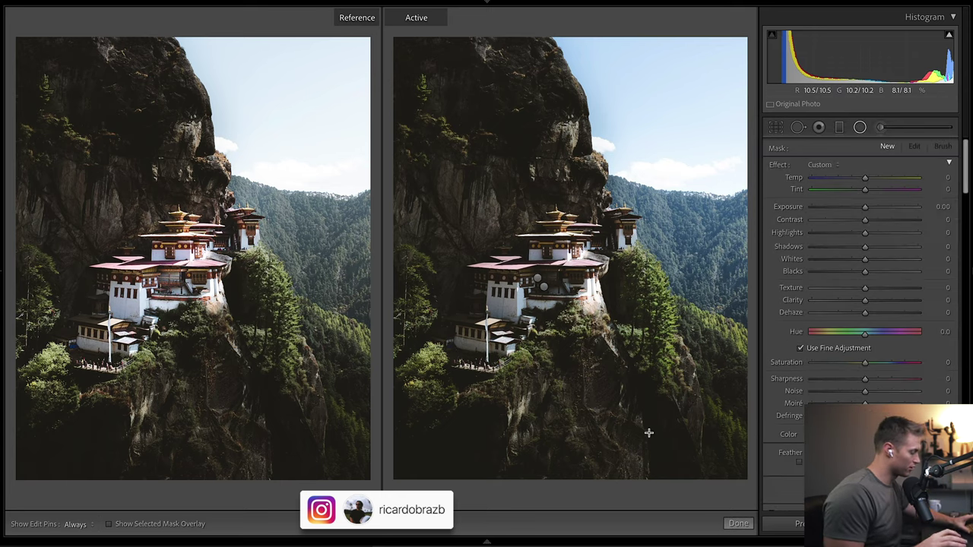
pyautogui.click(536, 278)
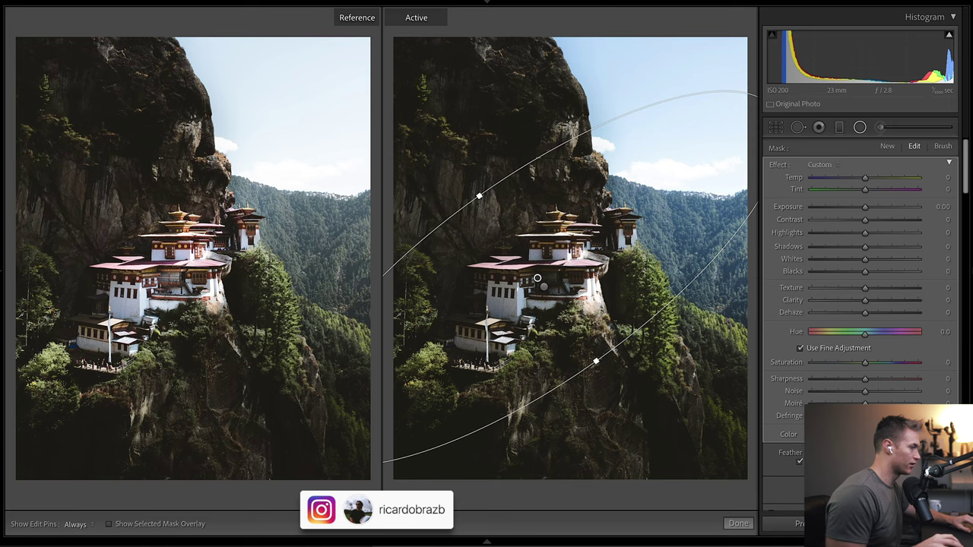
pyautogui.moveTo(864, 206); pyautogui.dragTo(876, 208)
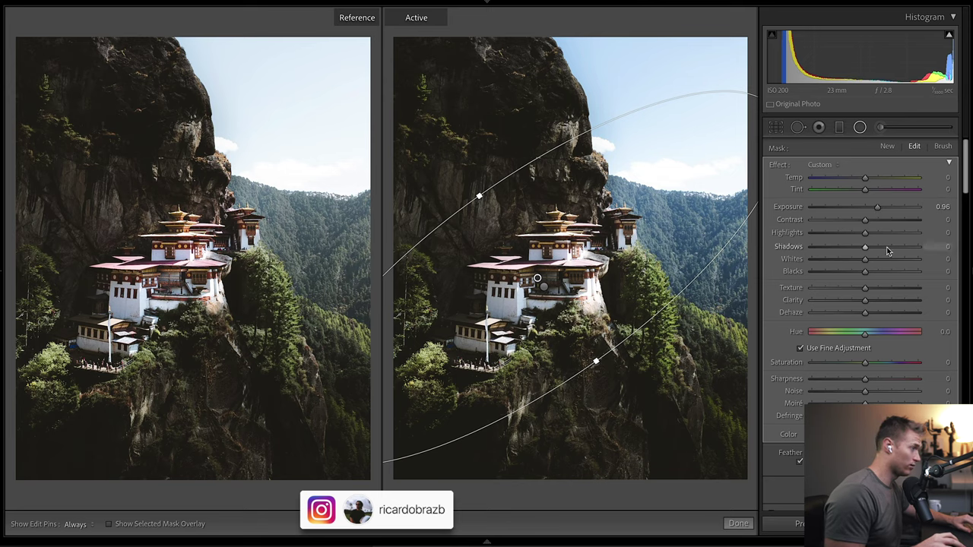
pyautogui.click(887, 247)
pyautogui.moveTo(874, 251); pyautogui.dragTo(878, 255)
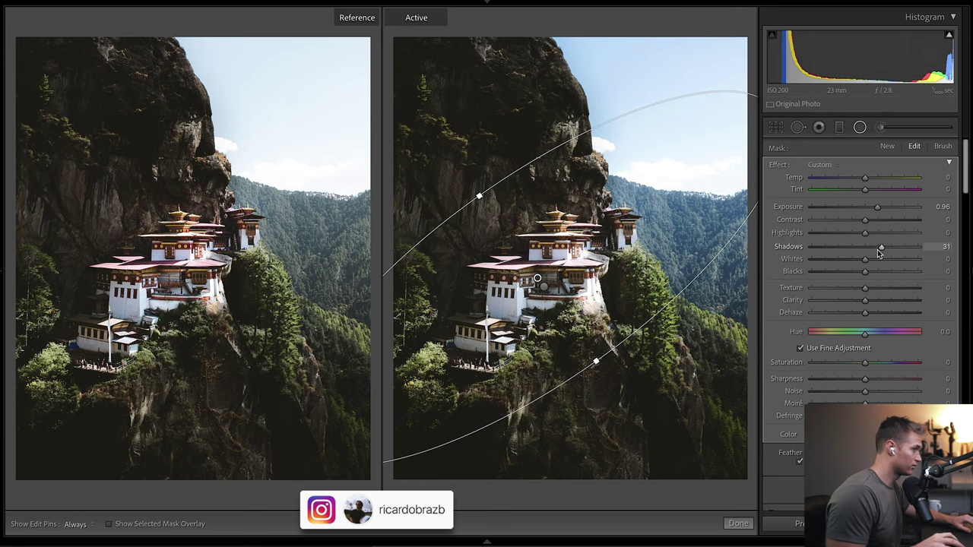
pyautogui.click(877, 362)
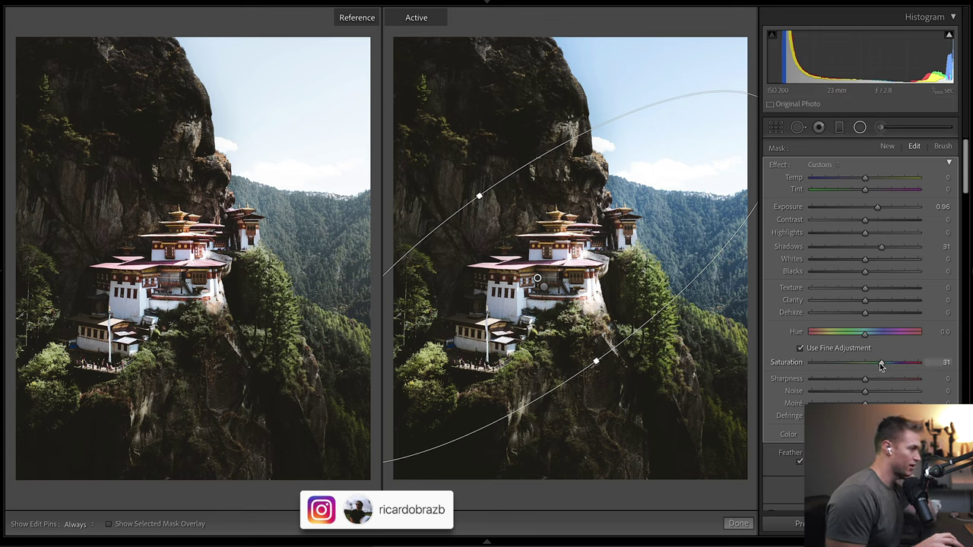
# - Set the temple radial filter's Saturation to 37 and Sharpness to 56, and finish editing the filter
pyautogui.moveTo(880, 362); pyautogui.dragTo(884, 362)
pyautogui.click(886, 378)
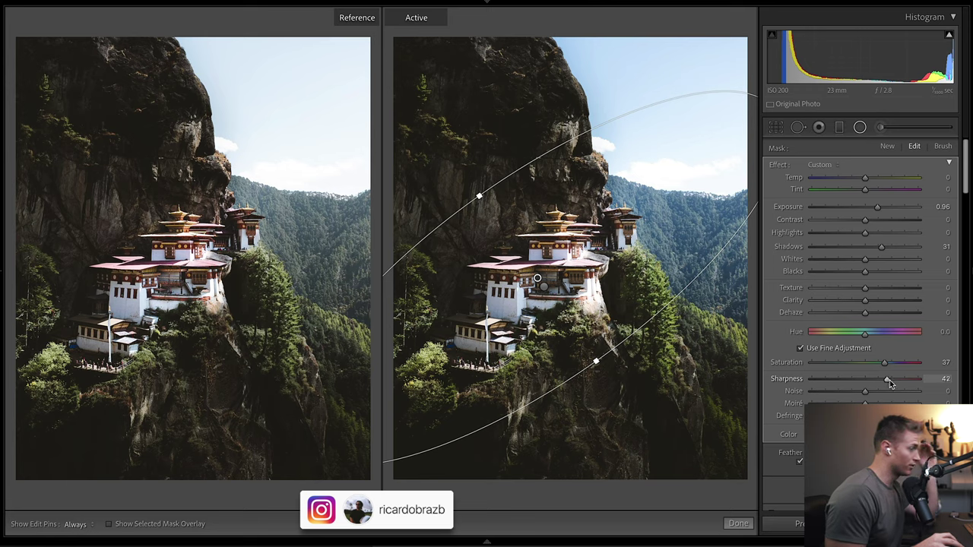
pyautogui.moveTo(886, 380); pyautogui.dragTo(894, 381)
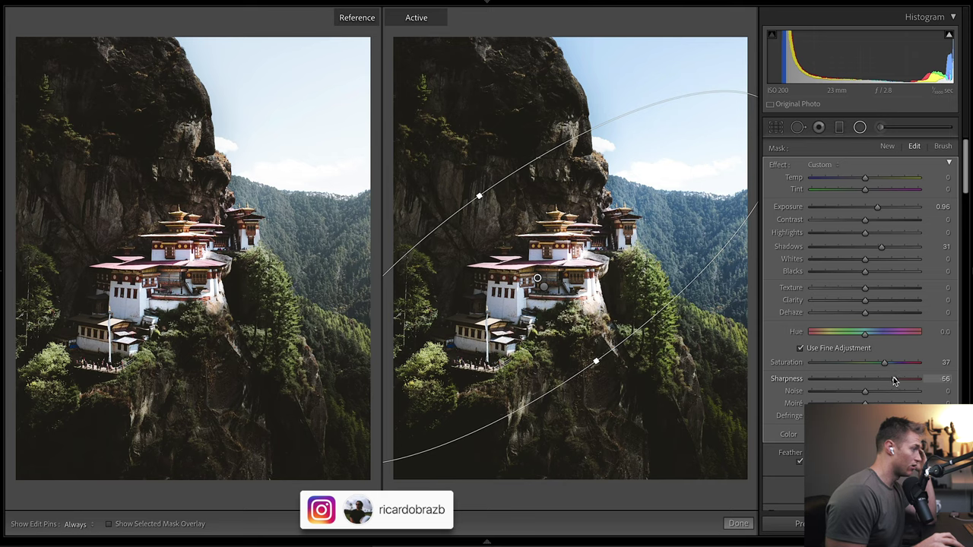
pyautogui.click(738, 524)
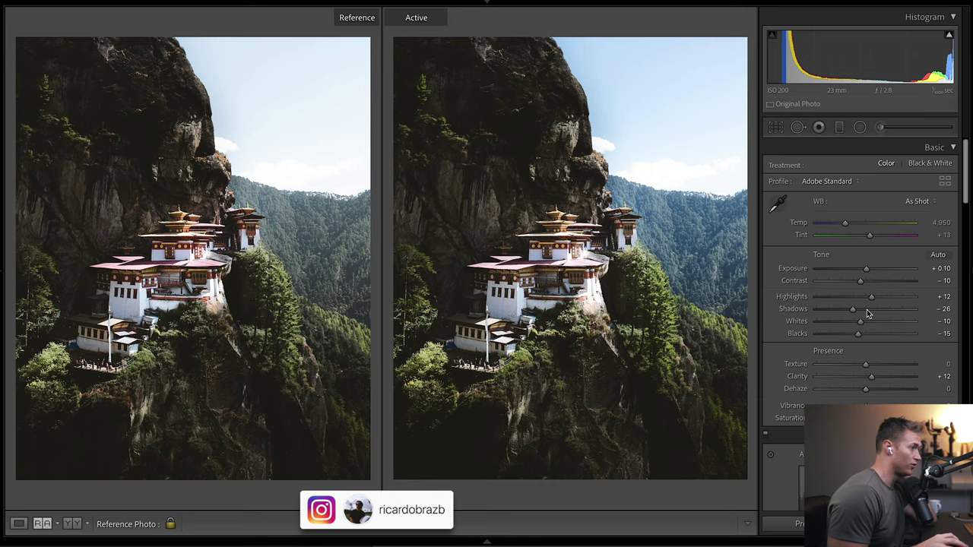
# - Set the whole photo's Whites to −5 and Blacks to −11
pyautogui.moveTo(857, 325)
pyautogui.mouseDown()
pyautogui.moveTo(846, 322)
pyautogui.moveTo(877, 322)
pyautogui.moveTo(860, 323)
pyautogui.moveTo(859, 334)
pyautogui.mouseUp()
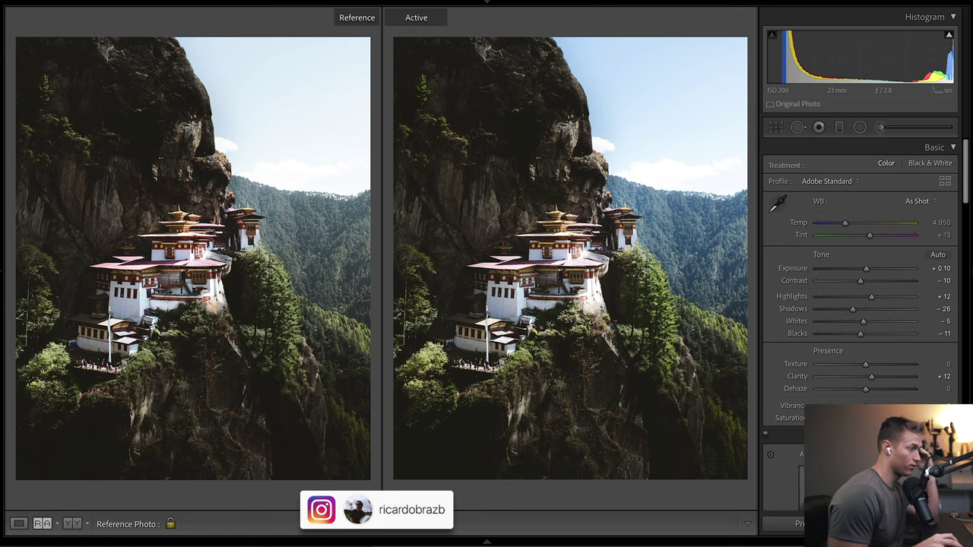
# - Select the brush mask on the rock just below the temple, check its overlay, and set its Exposure to −1.18
pyautogui.click(880, 127)
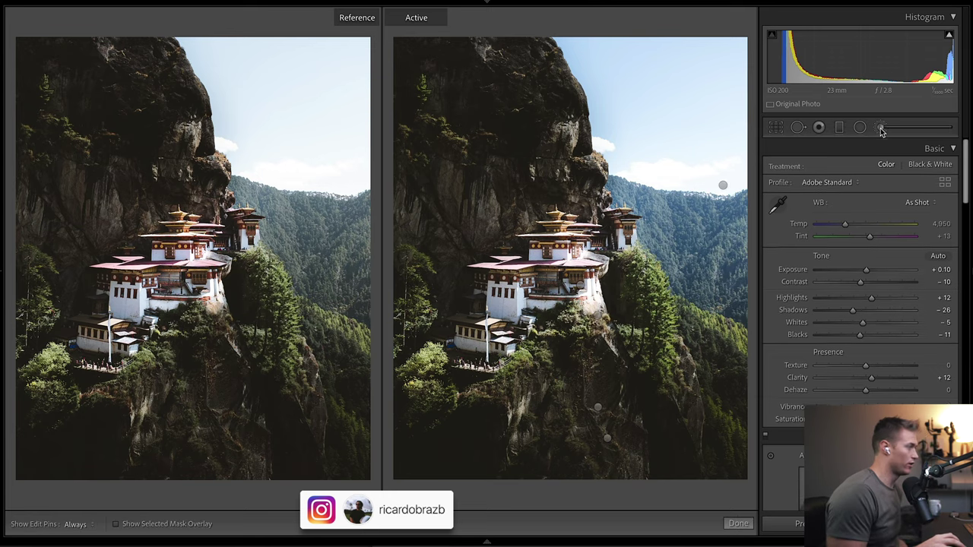
pyautogui.click(597, 315)
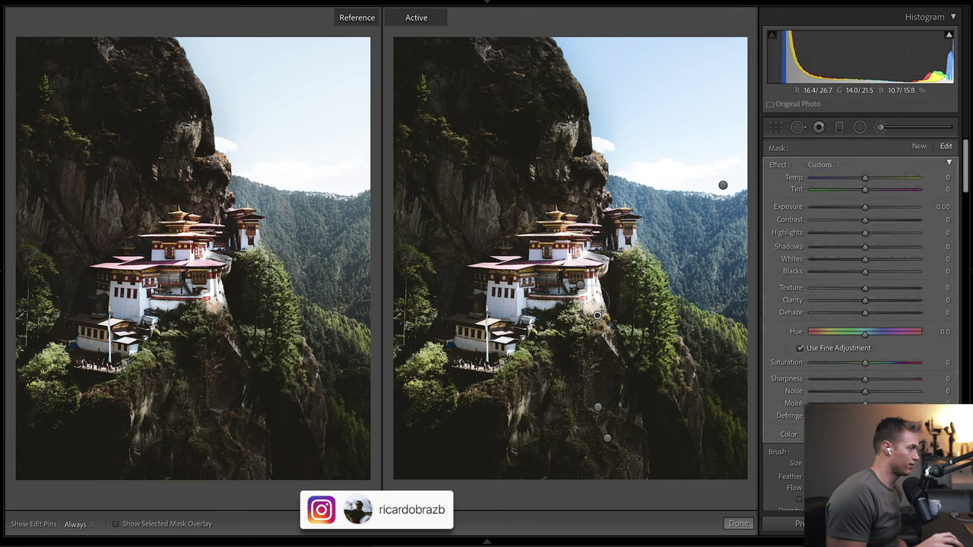
pyautogui.press('o')
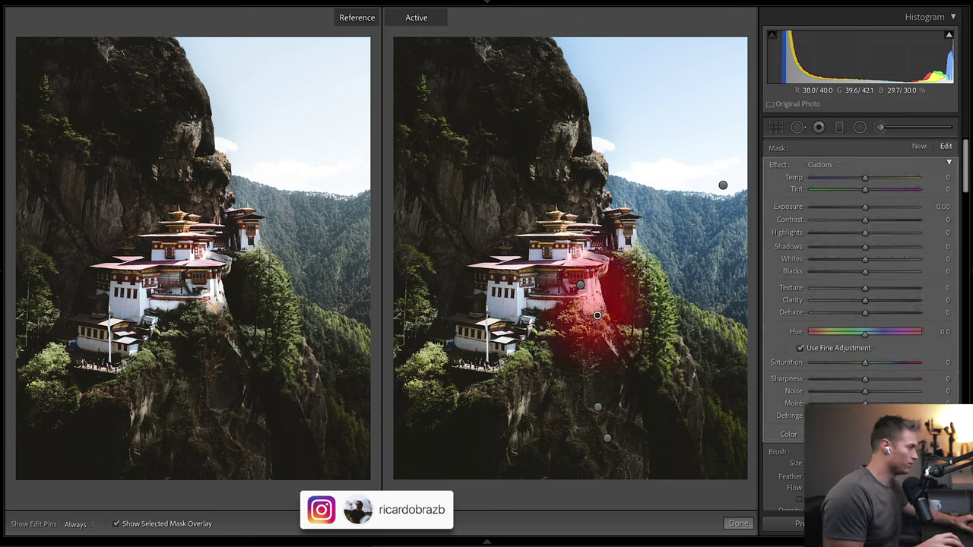
pyautogui.press('o')
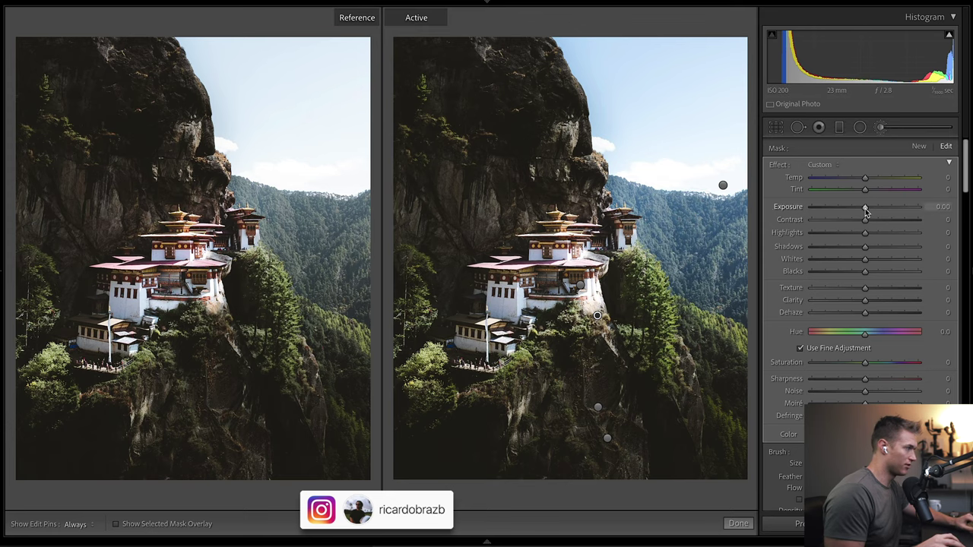
pyautogui.moveTo(864, 212); pyautogui.dragTo(849, 212)
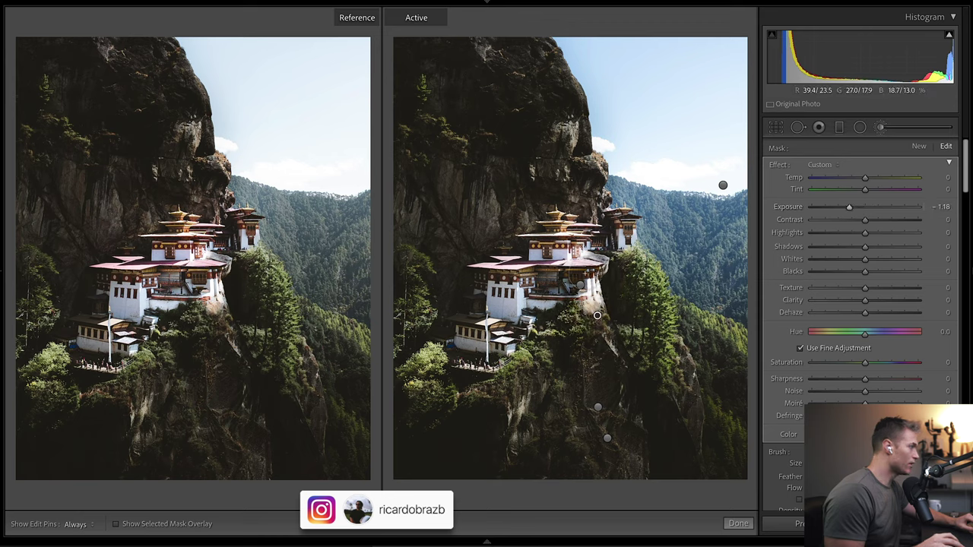
# - Select the brush mask on the temple's lower facade and set its Exposure to 0.85
pyautogui.click(579, 287)
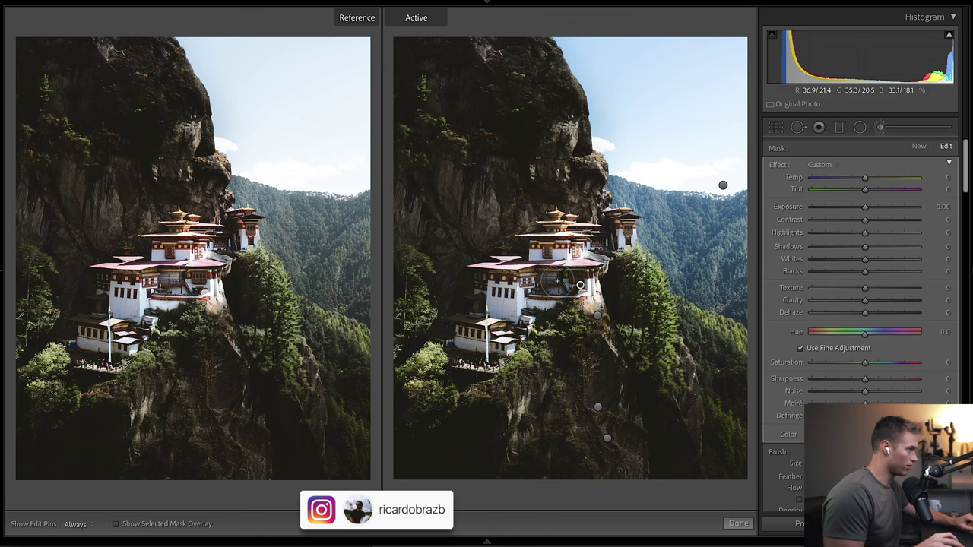
pyautogui.moveTo(869, 210); pyautogui.dragTo(877, 215)
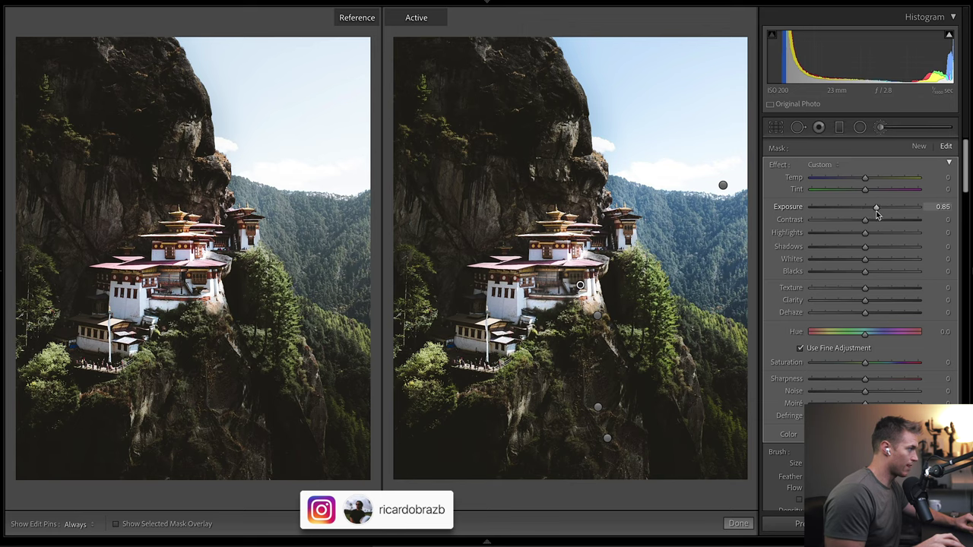
# - For the round radial filter around the temple, set Exposure to −0.53, Temp to −22, Whites to 8 and Saturation to −25, checking its overlay
pyautogui.hotkey('shift', 'm')
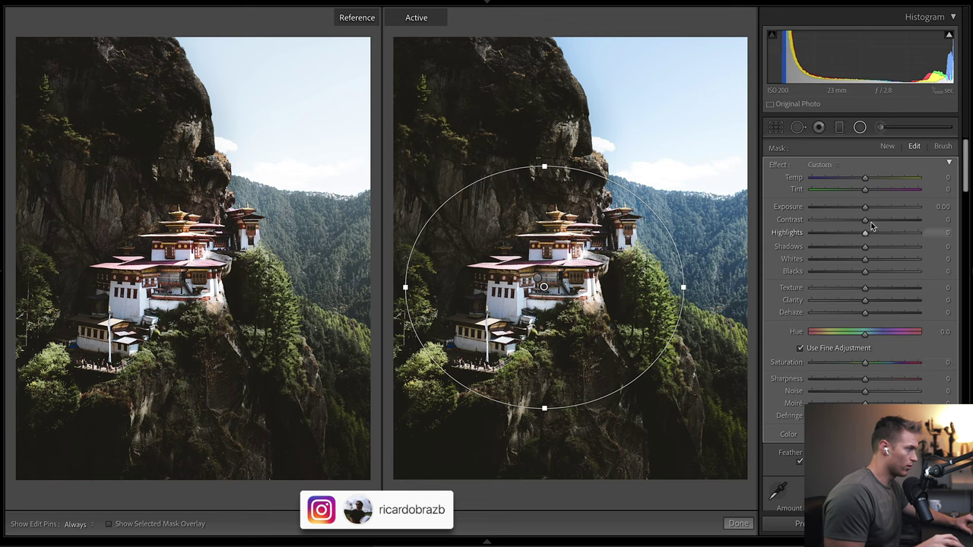
pyautogui.moveTo(865, 210)
pyautogui.mouseDown()
pyautogui.moveTo(841, 210)
pyautogui.moveTo(858, 212)
pyautogui.mouseUp()
pyautogui.moveTo(864, 177); pyautogui.dragTo(854, 180)
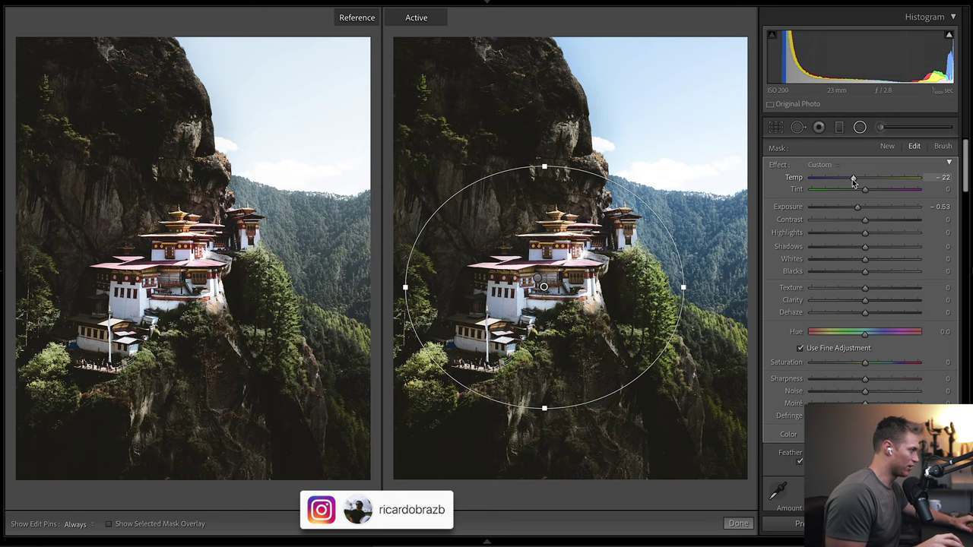
pyautogui.press('o')
pyautogui.press('o')
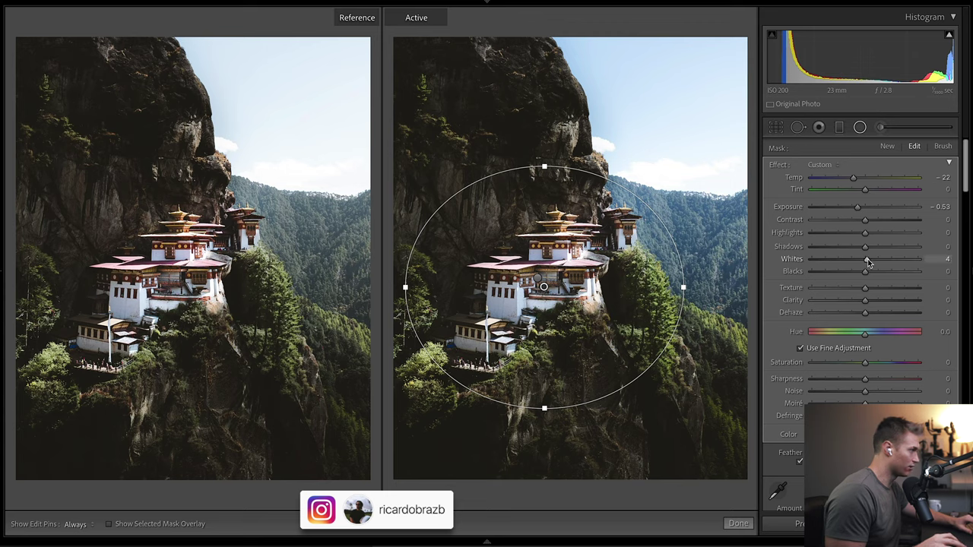
pyautogui.moveTo(865, 260); pyautogui.dragTo(902, 268)
pyautogui.moveTo(840, 272); pyautogui.dragTo(868, 263)
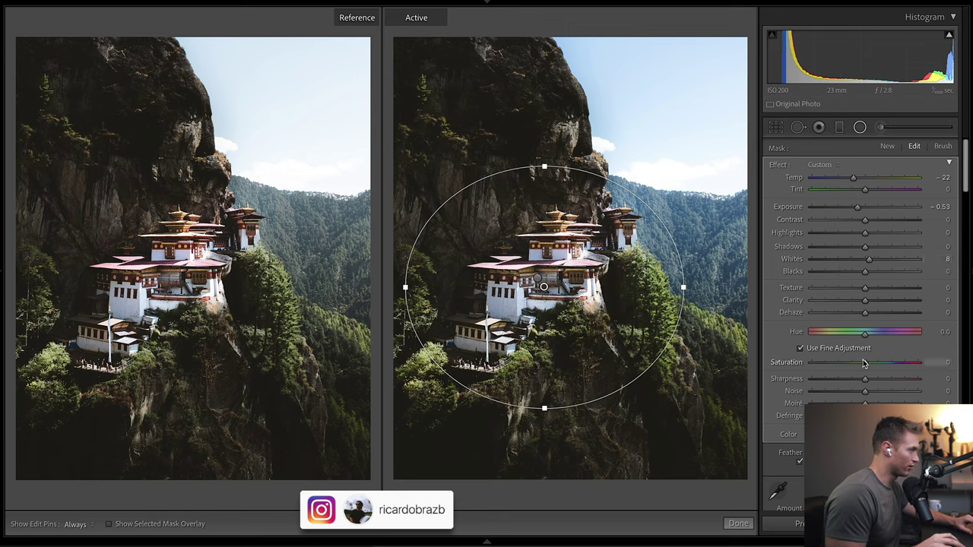
pyautogui.moveTo(861, 364)
pyautogui.mouseDown()
pyautogui.moveTo(779, 363)
pyautogui.moveTo(859, 365)
pyautogui.mouseUp()
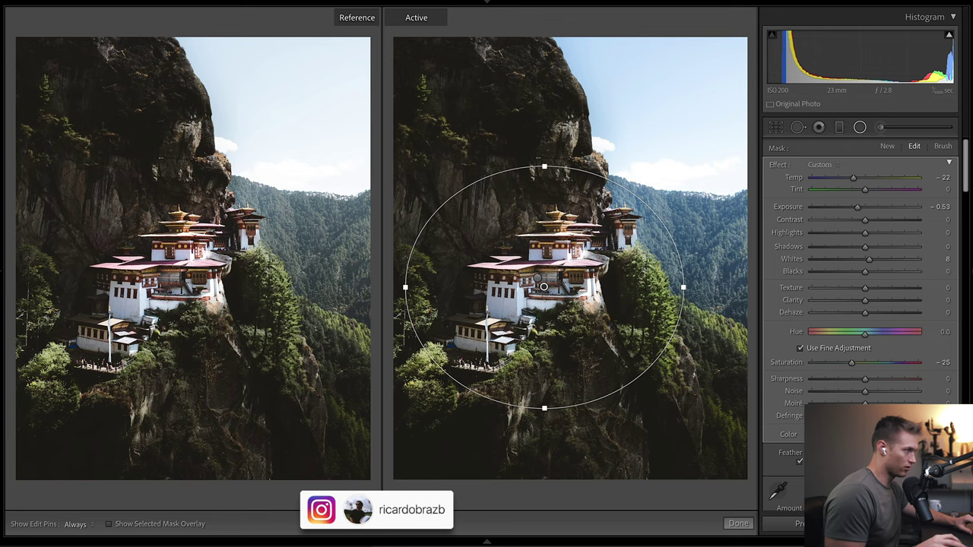
# - Sample the pale area at the temple's base for the radial filter's Color range mask, check the overlay, and finish editing
pyautogui.scroll(-3, 874, 369)
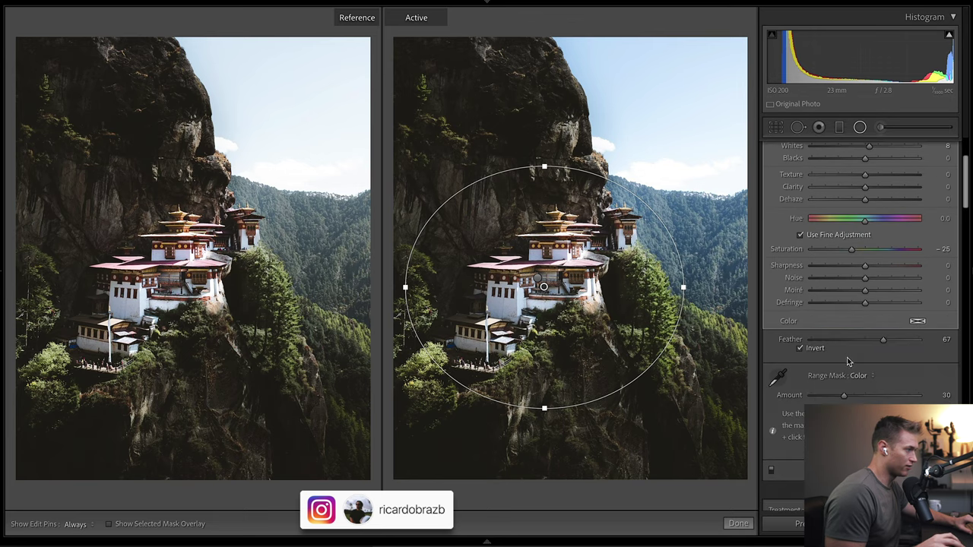
pyautogui.click(776, 378)
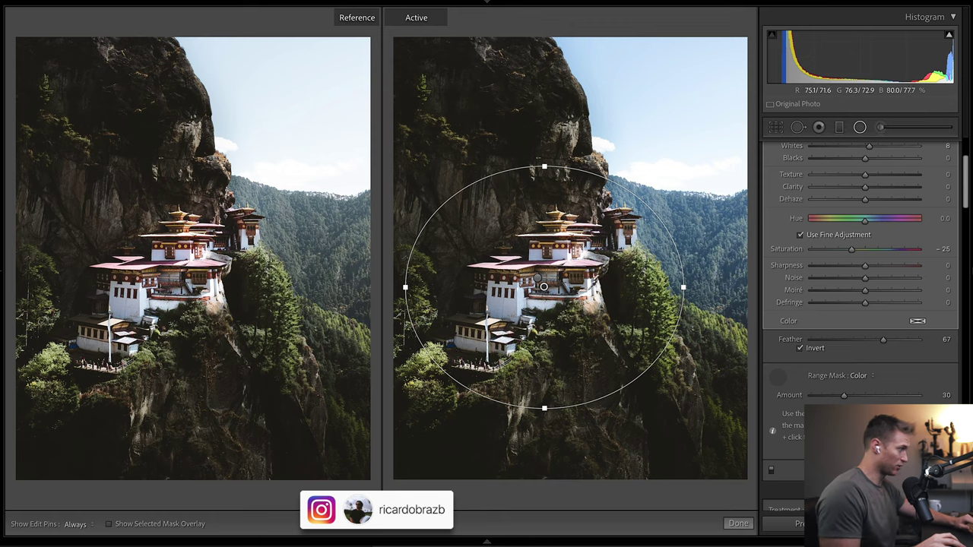
pyautogui.click(582, 300)
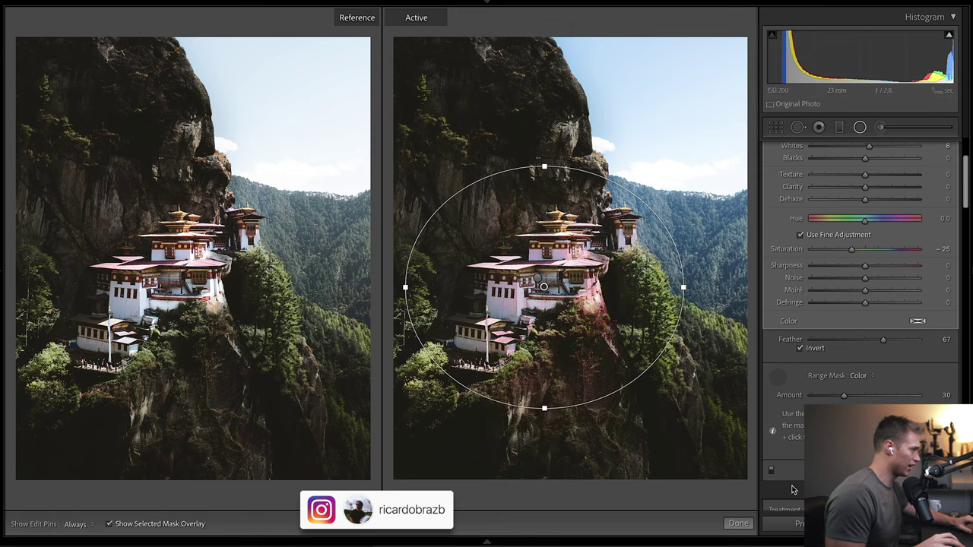
pyautogui.press('o')
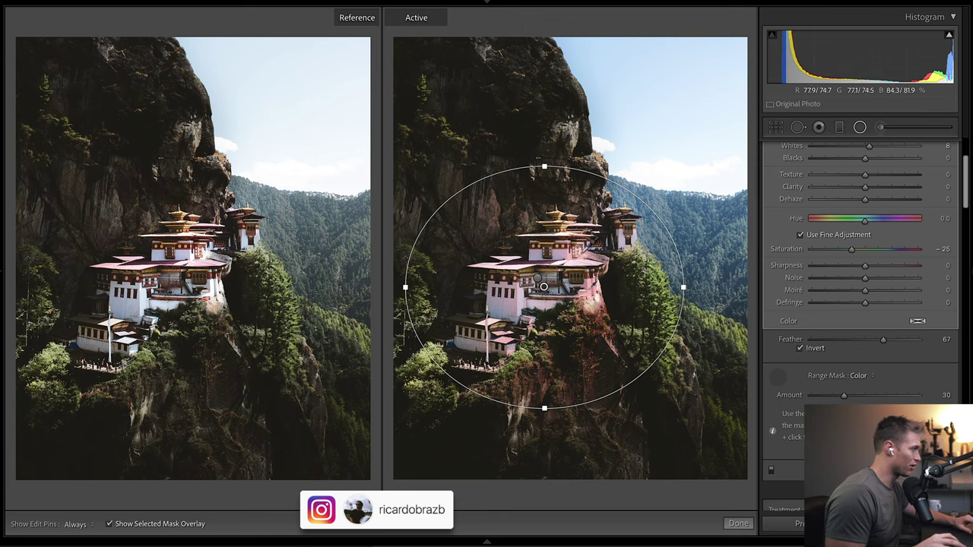
pyautogui.click(738, 524)
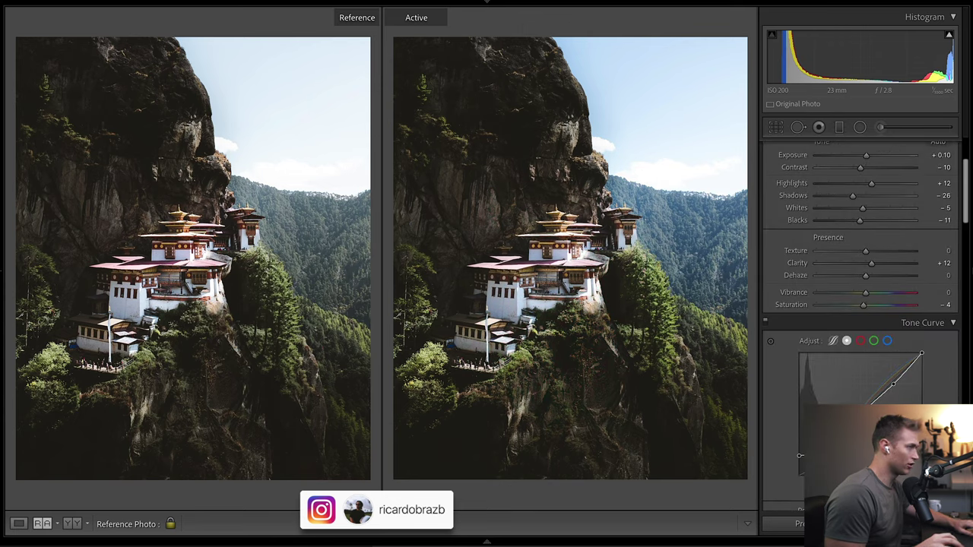
# - Set the HSL Saturation of Red to +55, Orange to +26, Yellow to −17 and Green to −47
pyautogui.scroll(3, 963, 183)
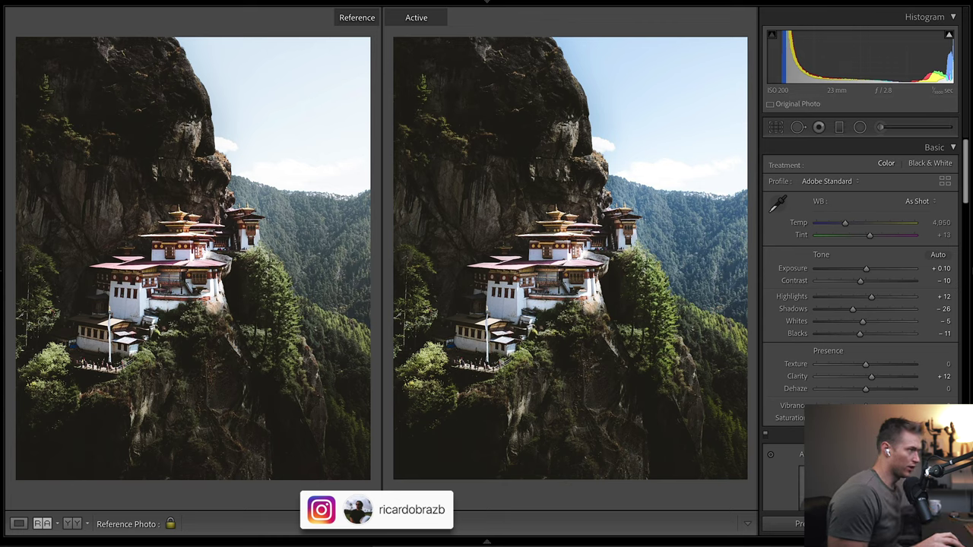
pyautogui.scroll(-10, 964, 182)
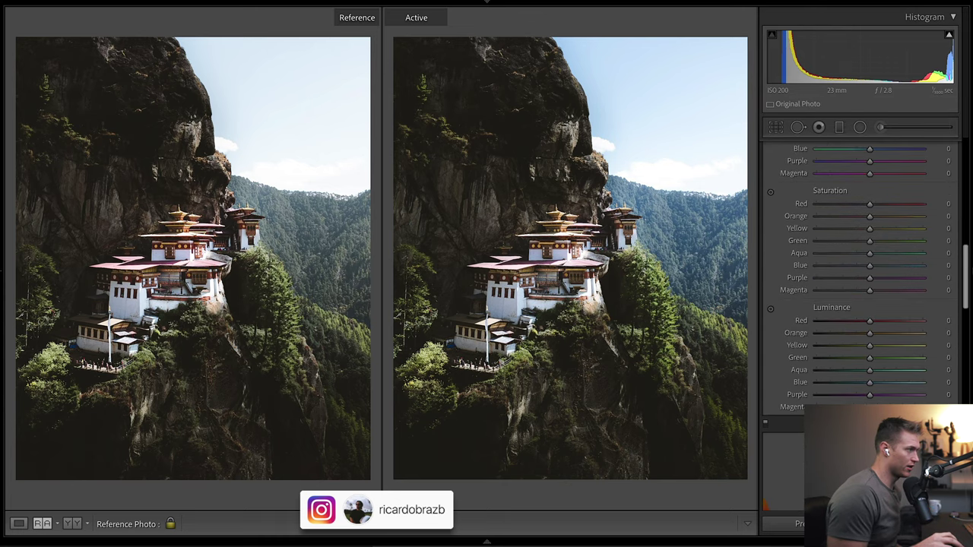
pyautogui.scroll(2, 865, 300)
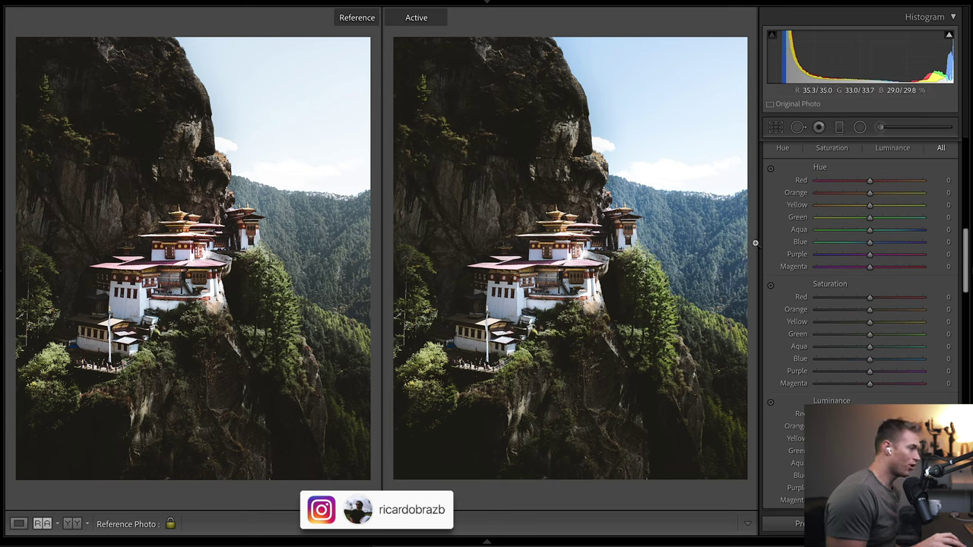
pyautogui.moveTo(847, 334); pyautogui.dragTo(712, 289)
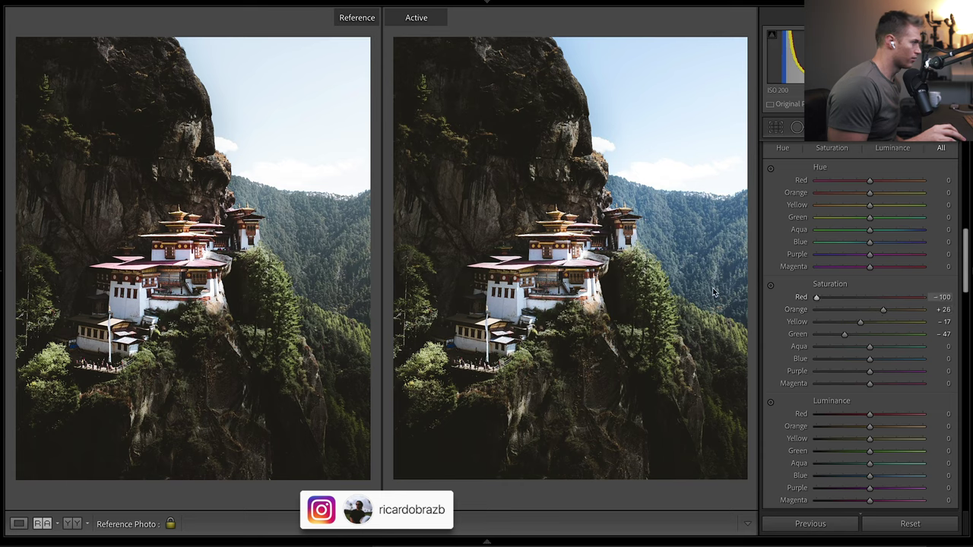
pyautogui.moveTo(816, 297); pyautogui.dragTo(898, 300)
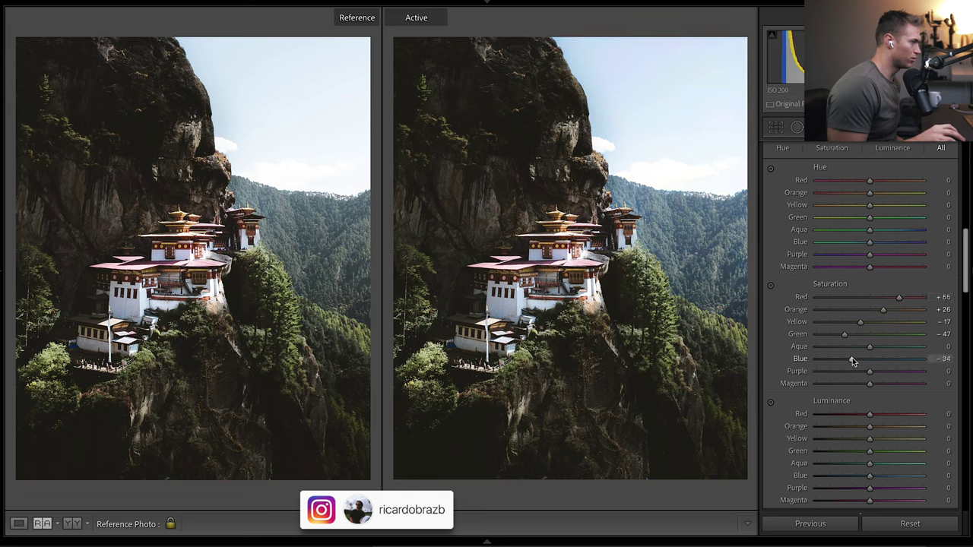
# - Set the HSL Saturation of Aqua to +5, Blue to −6, Purple to +8 and Magenta to +27
pyautogui.moveTo(852, 357); pyautogui.dragTo(871, 351)
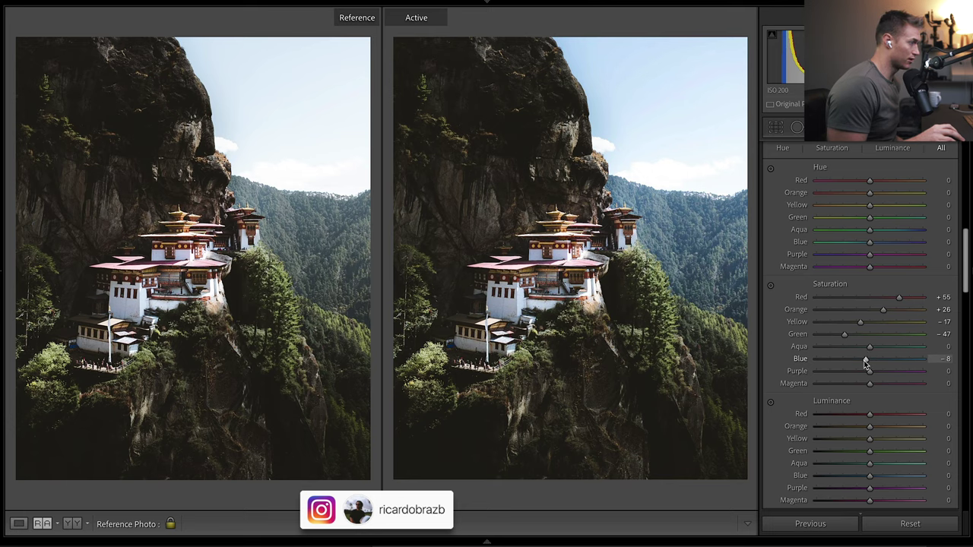
pyautogui.moveTo(866, 350); pyautogui.dragTo(883, 384)
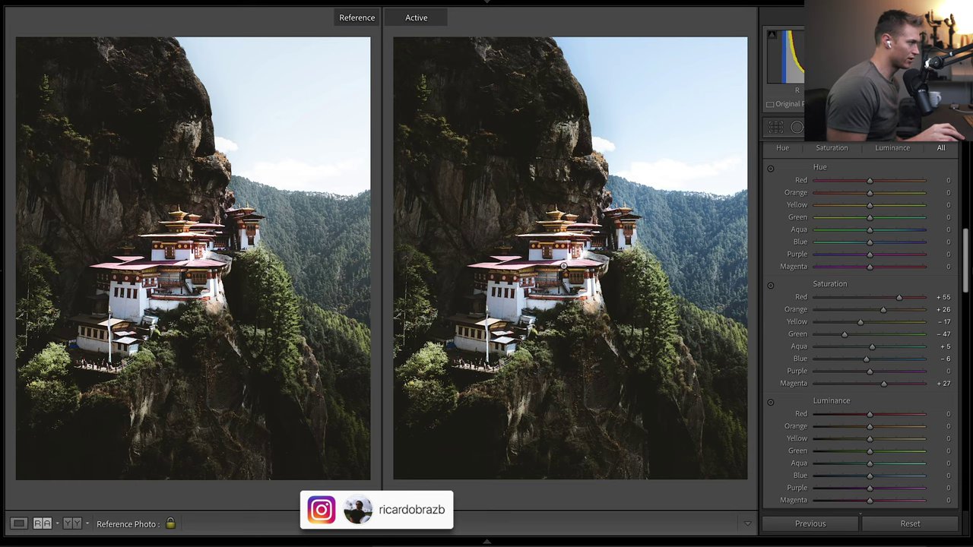
pyautogui.click(574, 266)
pyautogui.moveTo(869, 370); pyautogui.dragTo(874, 370)
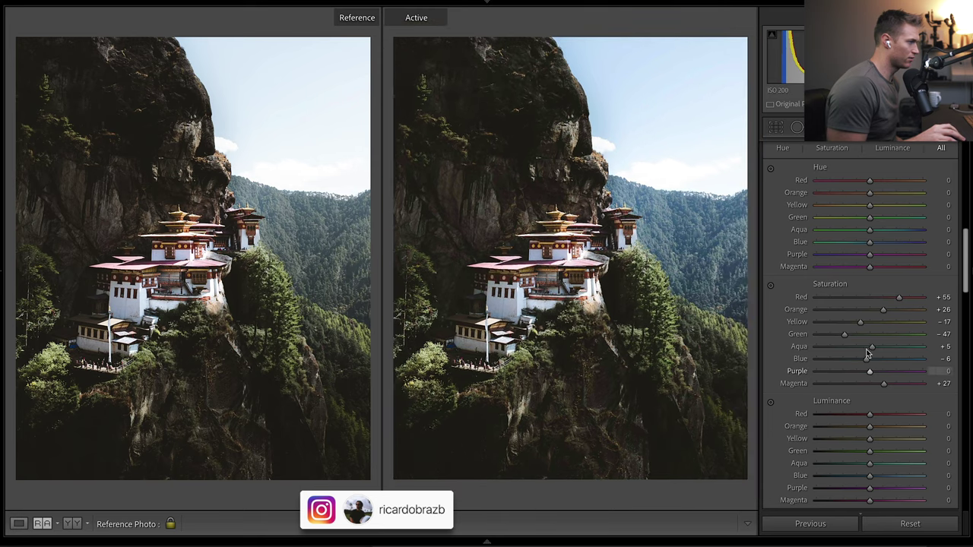
# - Set the HSL Luminance of Green to −24 and Blue to +36
pyautogui.scroll(-2, 914, 426)
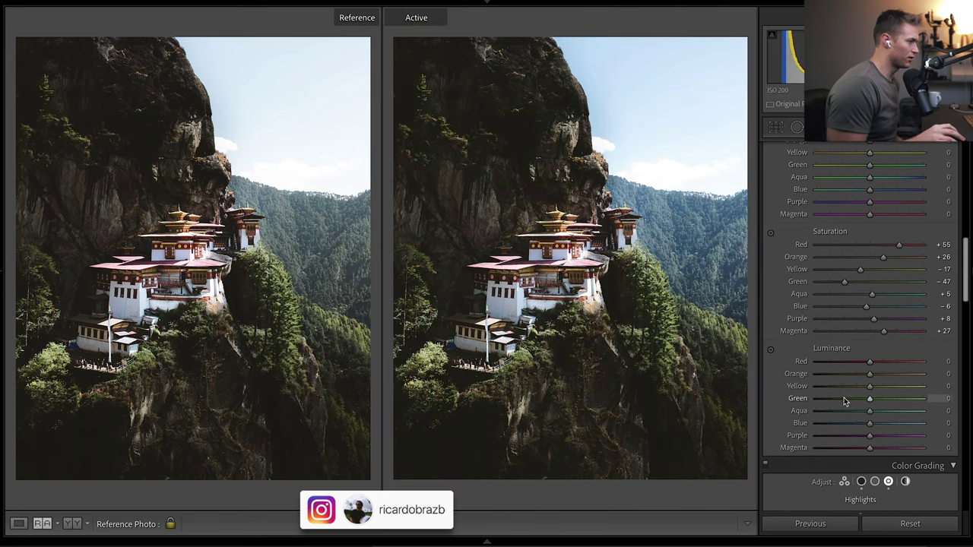
pyautogui.moveTo(844, 396); pyautogui.dragTo(607, 415)
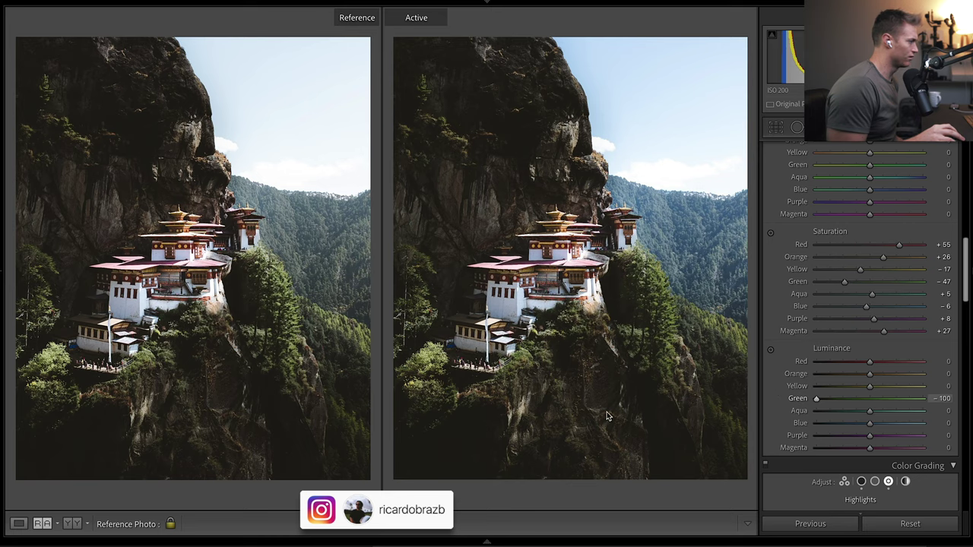
pyautogui.moveTo(842, 412); pyautogui.dragTo(856, 415)
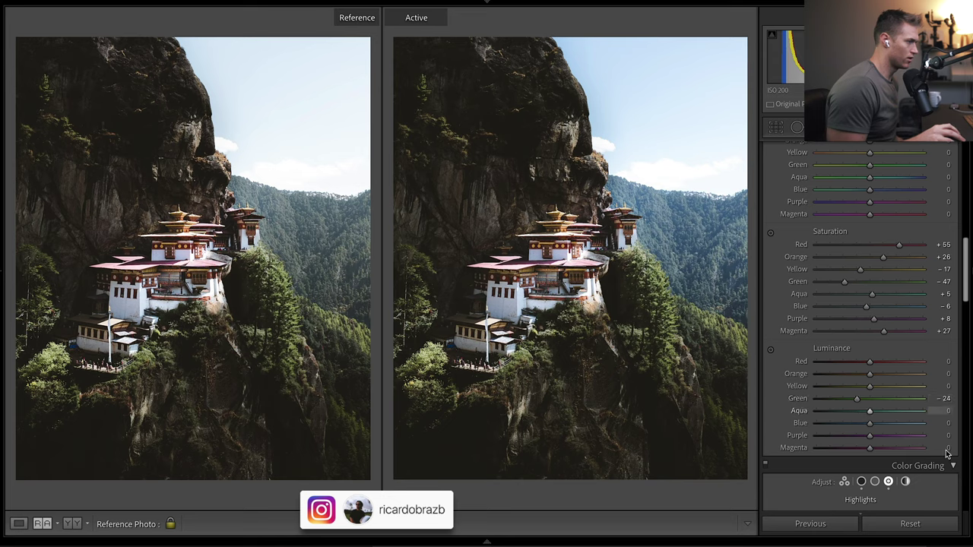
pyautogui.moveTo(870, 422)
pyautogui.mouseDown()
pyautogui.moveTo(900, 423)
pyautogui.moveTo(665, 438)
pyautogui.moveTo(918, 429)
pyautogui.moveTo(821, 433)
pyautogui.moveTo(879, 426)
pyautogui.mouseUp()
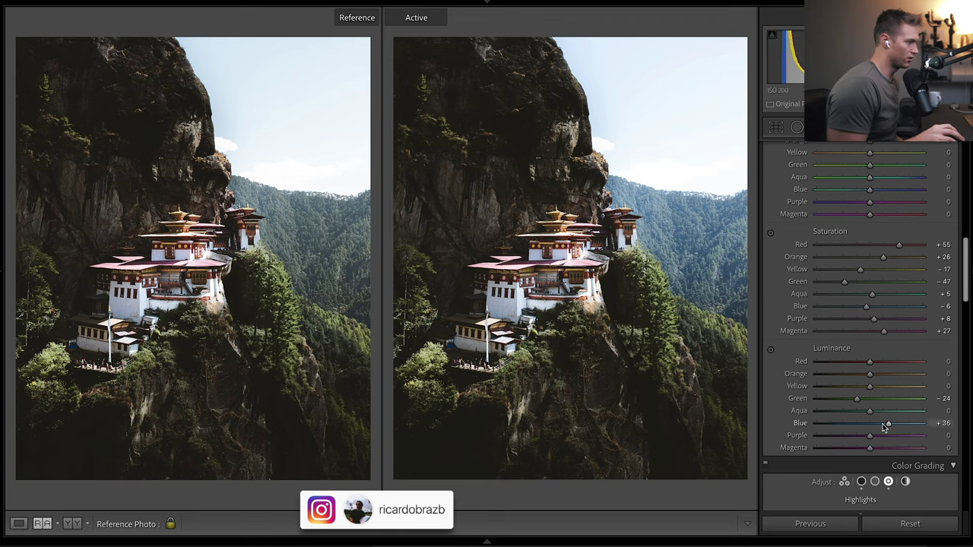
# - Check the overlay of the brush mask over the sky and distant mountains, set its Temp 15, Exposure −0.32 and Saturation −18, and finish editing
pyautogui.scroll(15, 888, 428)
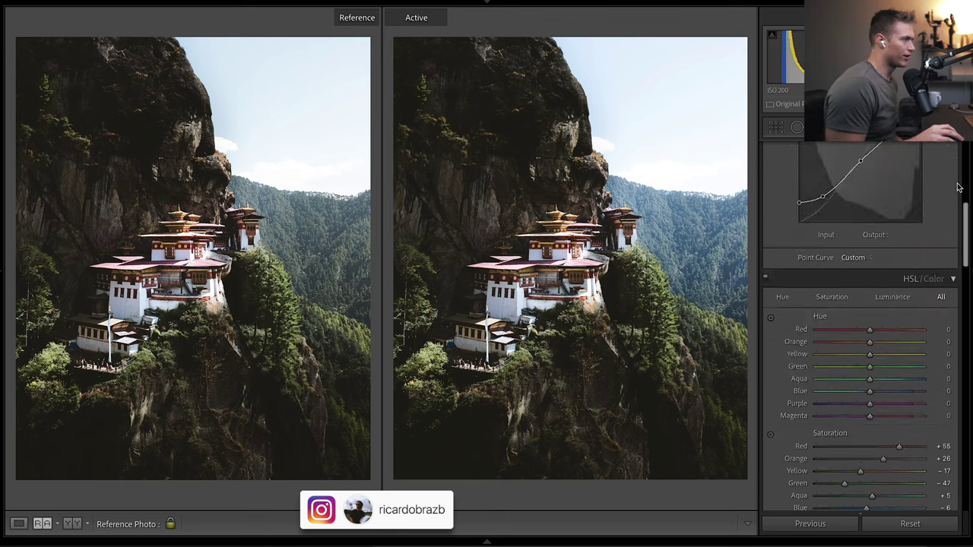
pyautogui.press('k')
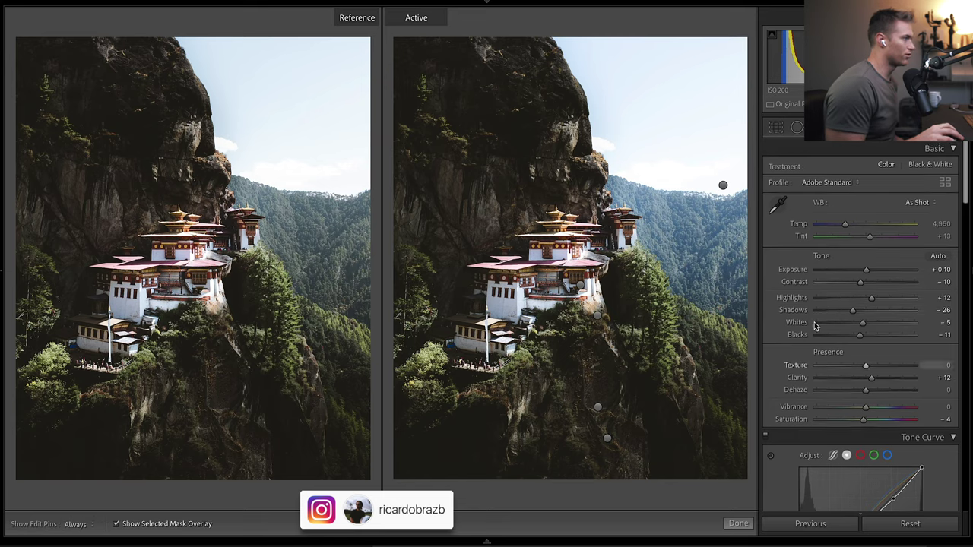
pyautogui.click(723, 184)
pyautogui.click(723, 185)
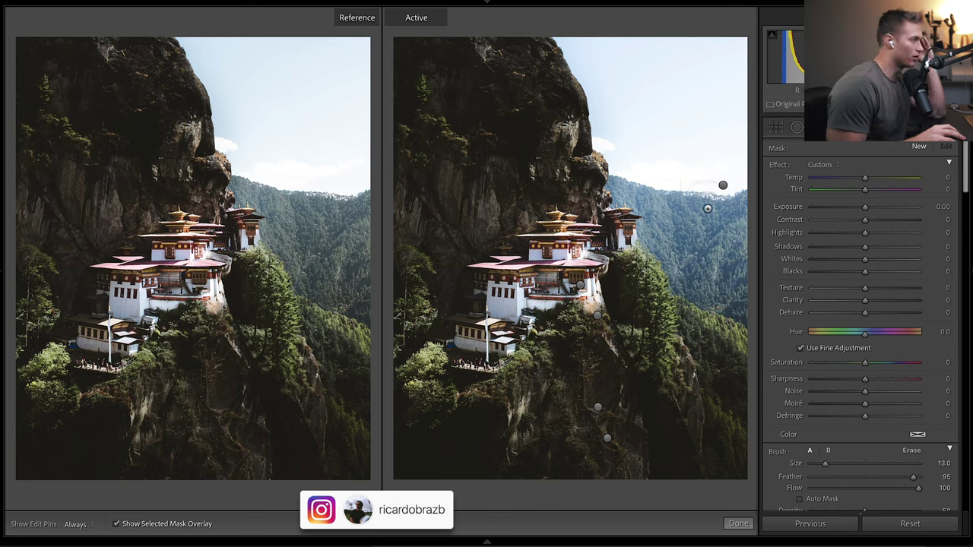
pyautogui.click(723, 186)
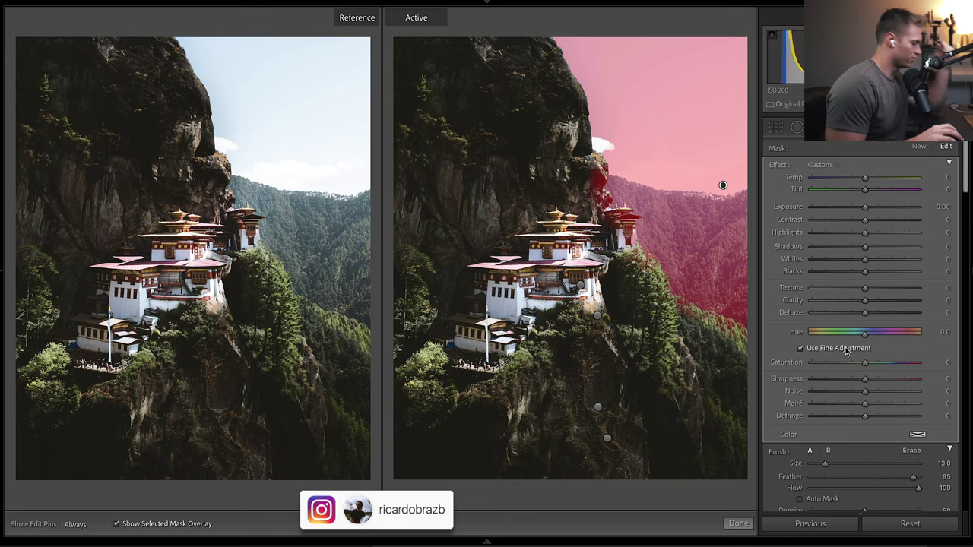
pyautogui.press('o')
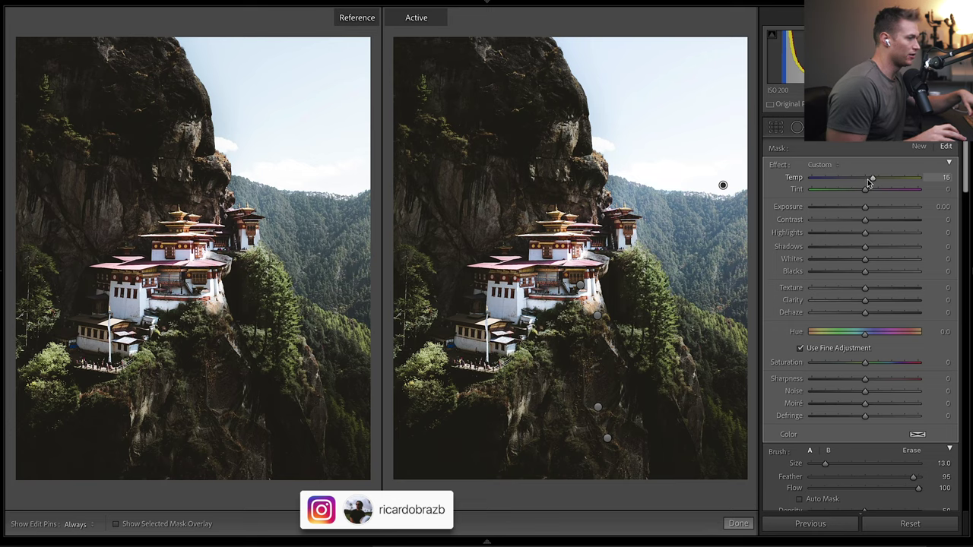
pyautogui.moveTo(871, 182); pyautogui.dragTo(861, 209)
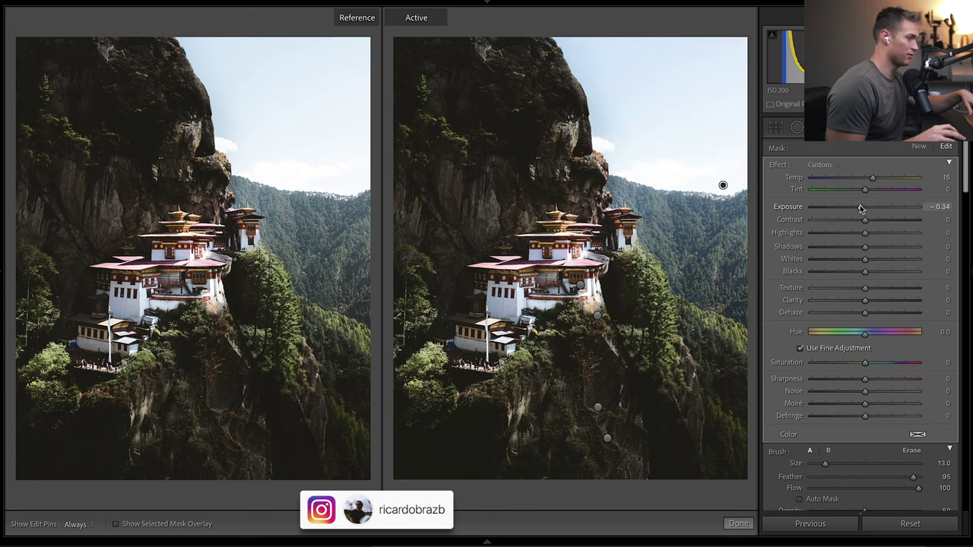
pyautogui.moveTo(861, 209); pyautogui.dragTo(861, 209)
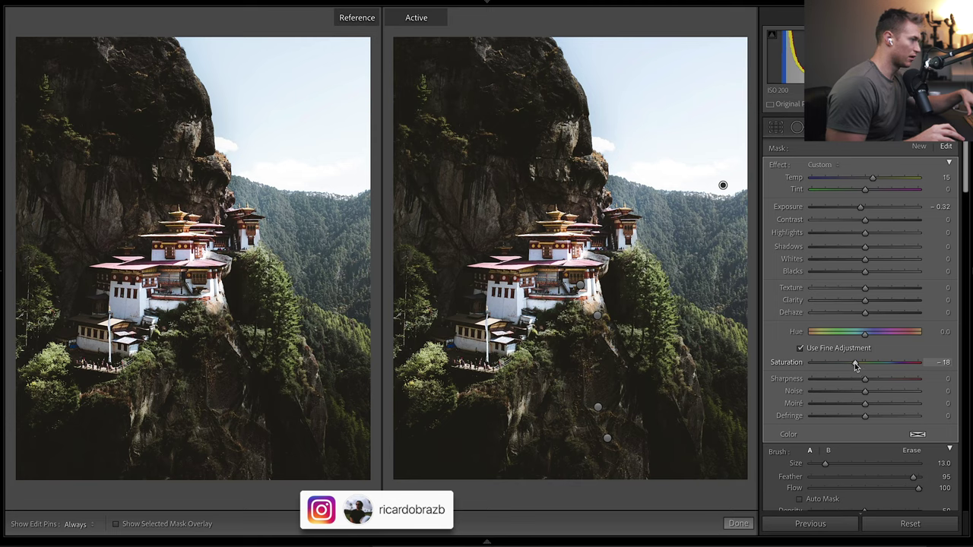
pyautogui.press('k')
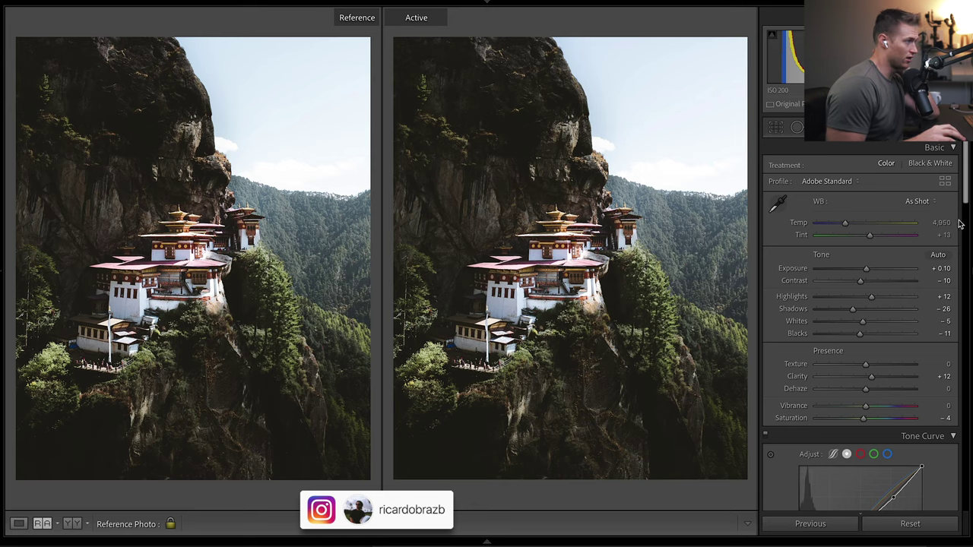
# - Compare the photo with the Tone Curve off and on, and examine the red channel curve before returning to the main point curve
pyautogui.scroll(-3, 959, 173)
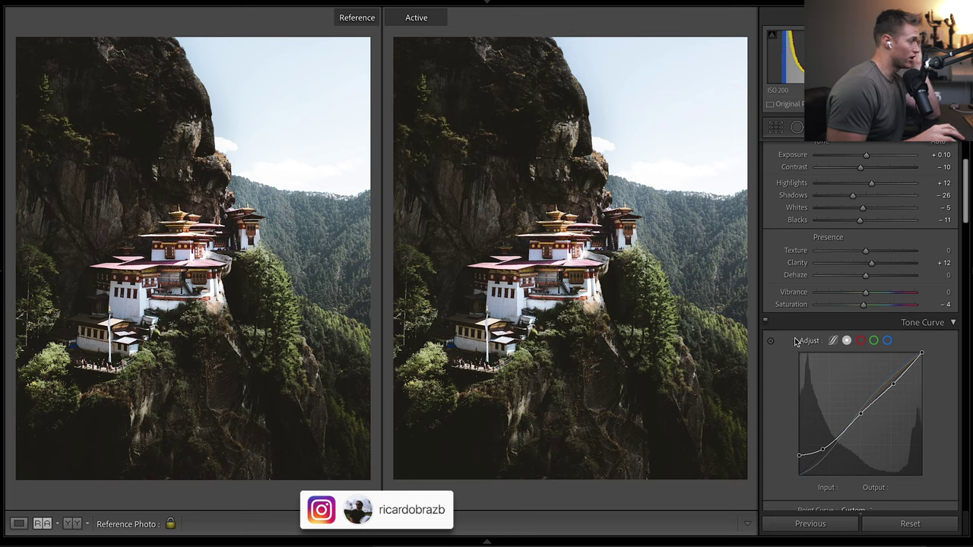
pyautogui.click(766, 324)
pyautogui.click(766, 324)
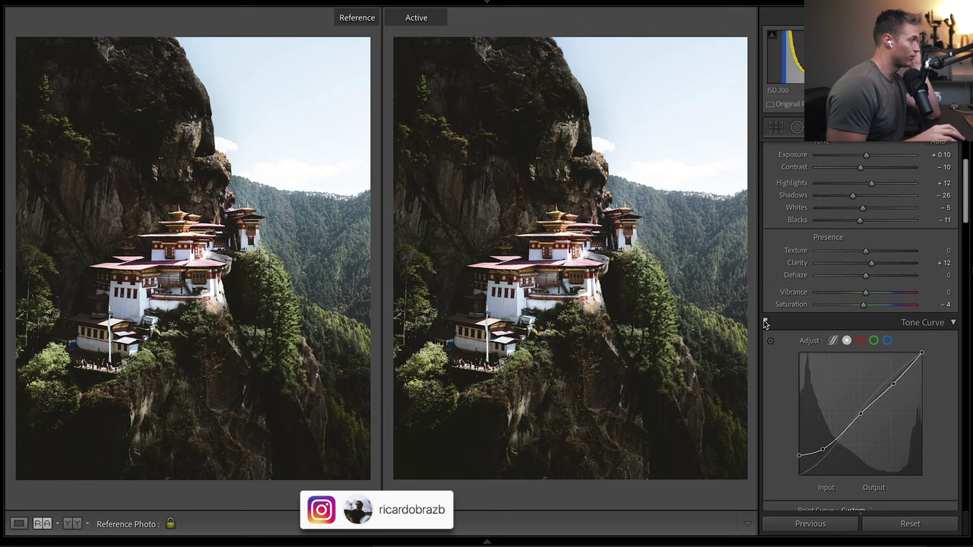
pyautogui.click(765, 324)
pyautogui.click(765, 324)
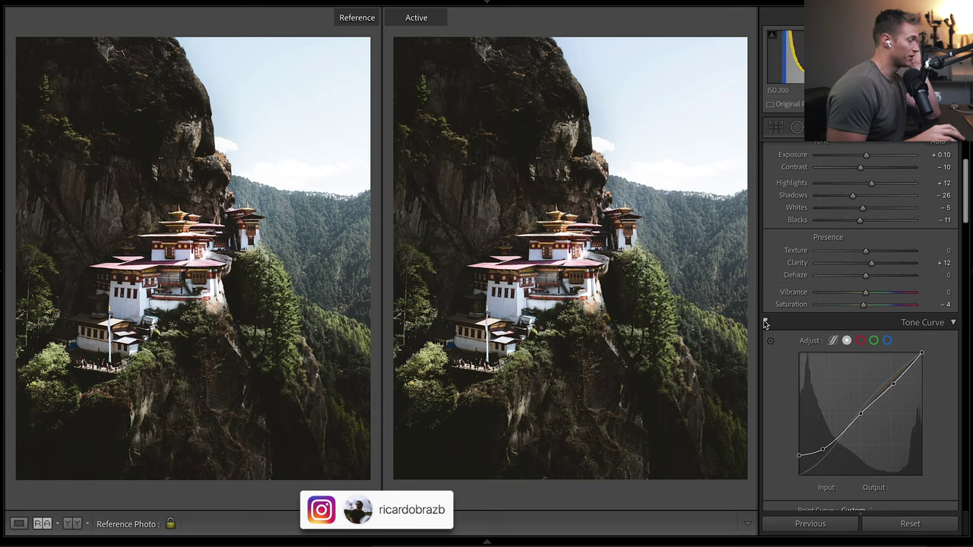
pyautogui.click(858, 341)
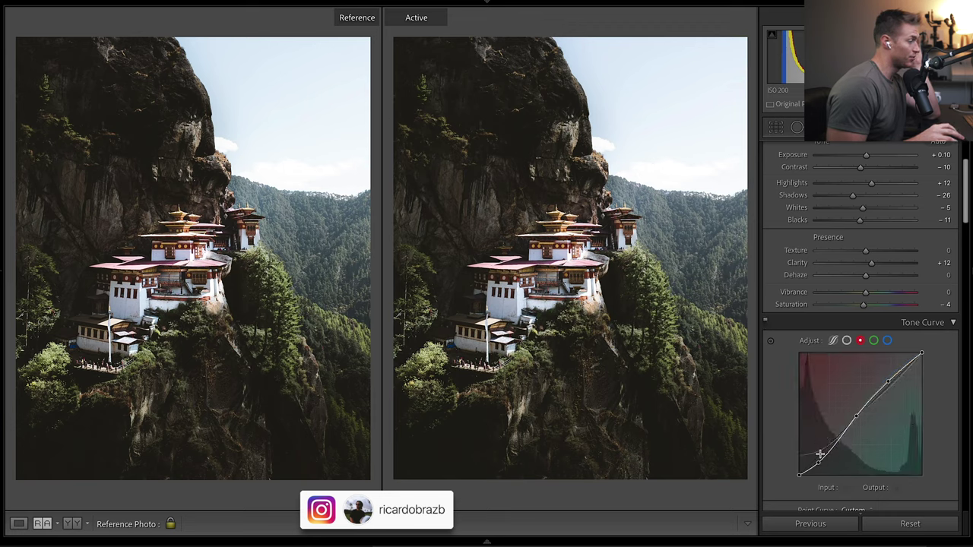
pyautogui.click(848, 341)
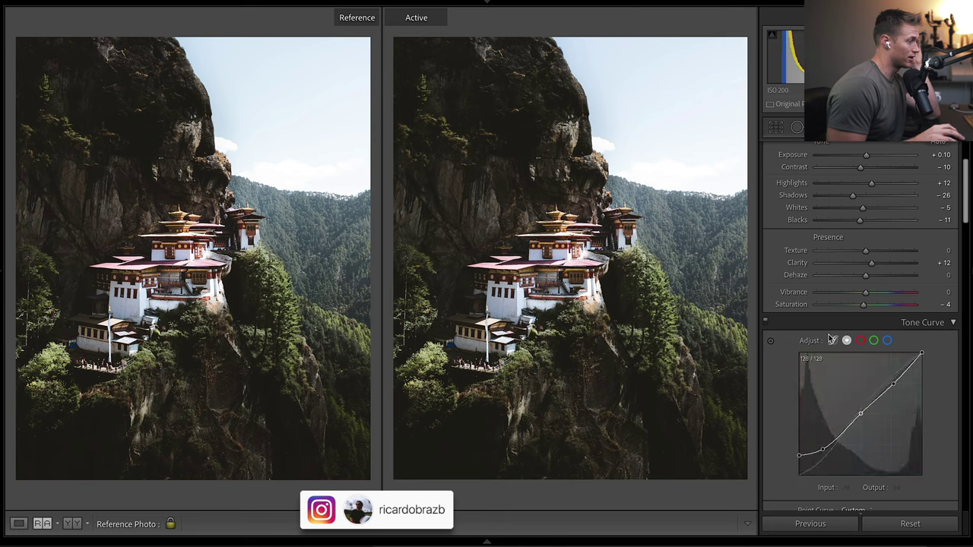
# - Try the HSL Saturation of Red at +60 and undo the Red adjustment
pyautogui.scroll(-2, 967, 182)
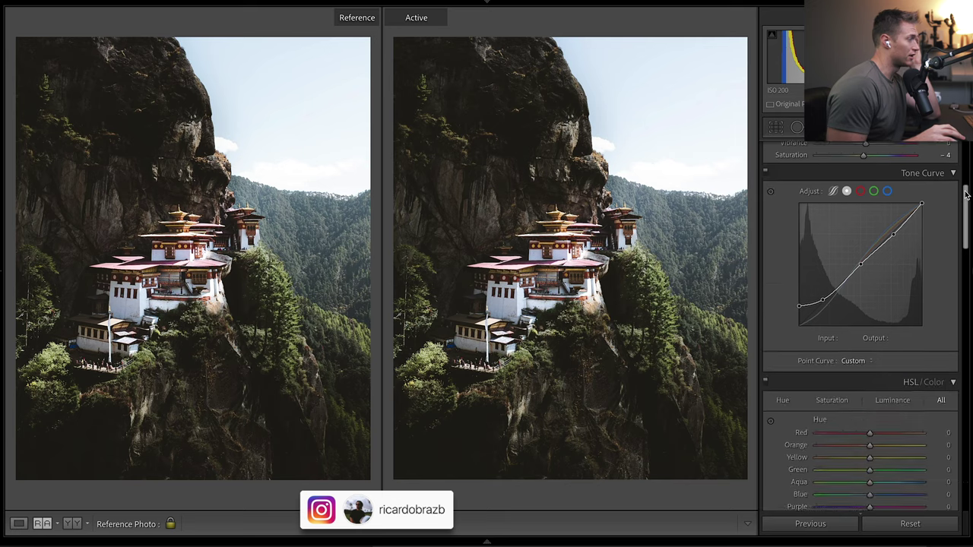
pyautogui.scroll(-7, 967, 183)
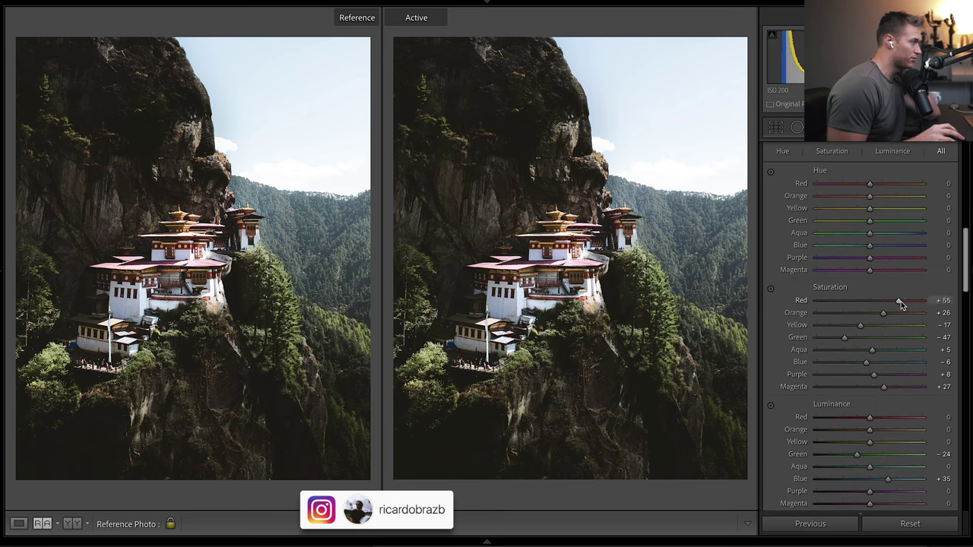
pyautogui.moveTo(899, 304); pyautogui.dragTo(902, 303)
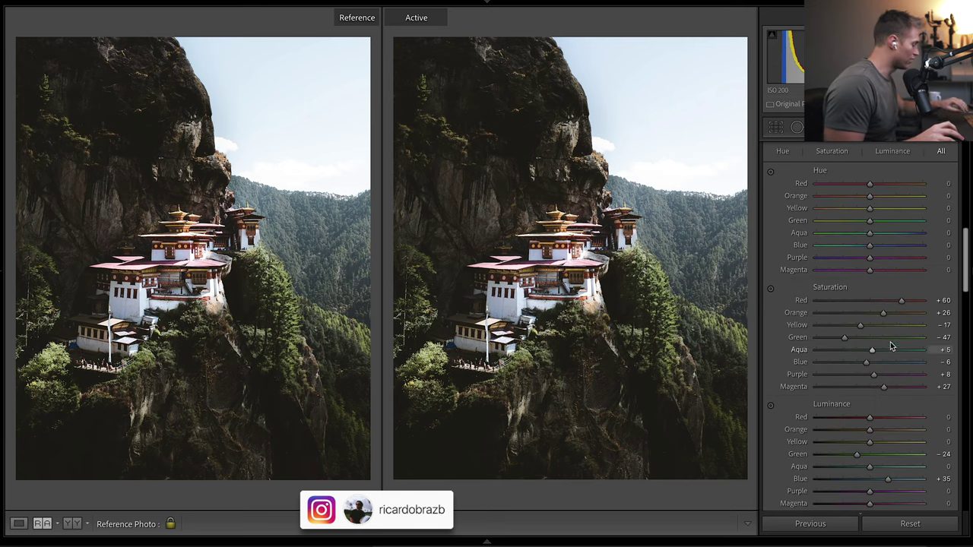
pyautogui.hotkey('ctrl', 'z')
# - Reset the HSL Luminance of Blue to compare the sky without it, and undo the reset
pyautogui.scroll(-1, 889, 335)
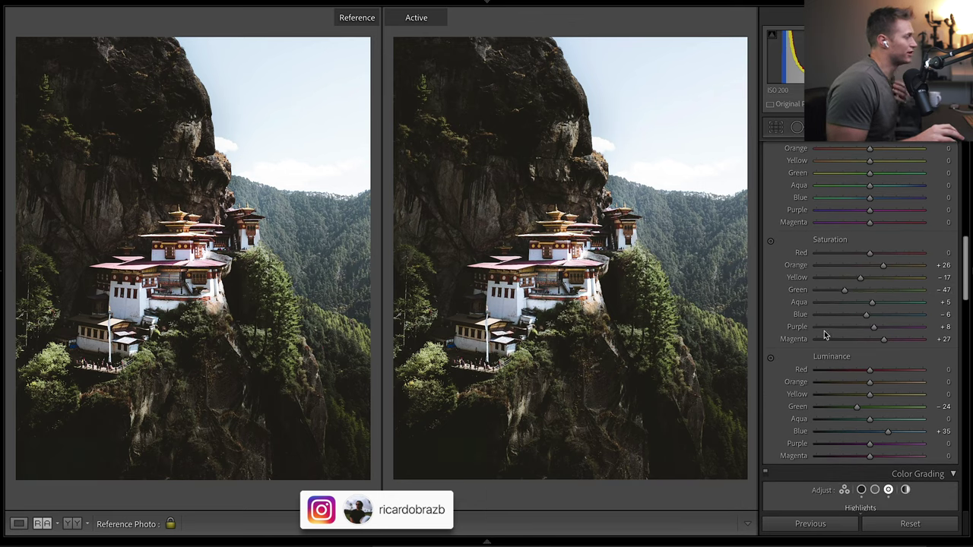
pyautogui.scroll(-4, 886, 259)
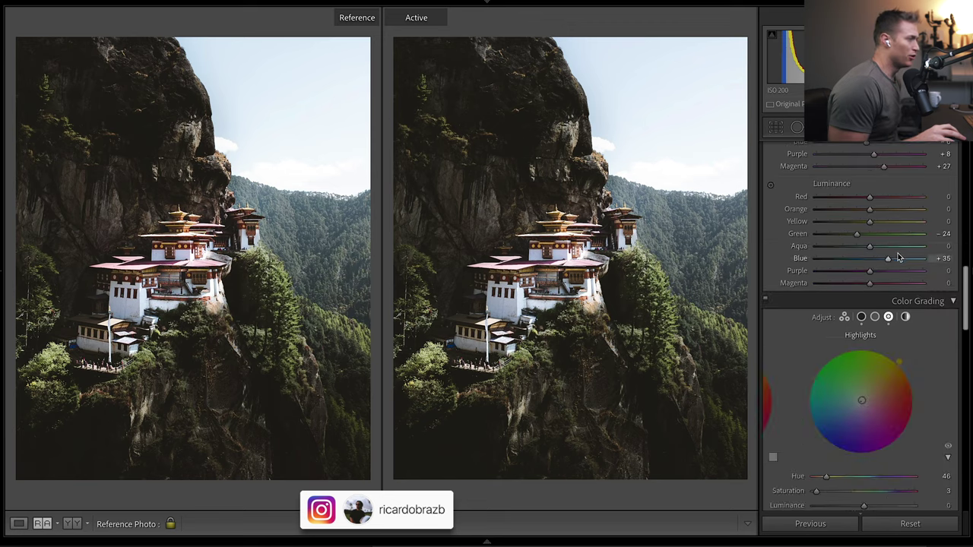
pyautogui.doubleClick(886, 258)
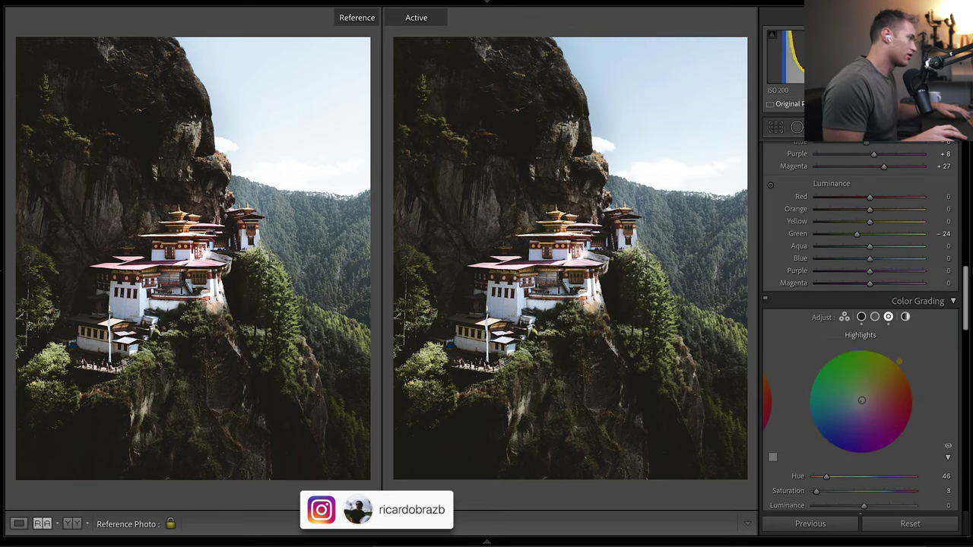
pyautogui.hotkey('ctrl', 'z')
# - Review the Color Grading values for highlights and shadows, and the Detail and Lens Corrections settings
pyautogui.scroll(-1, 918, 180)
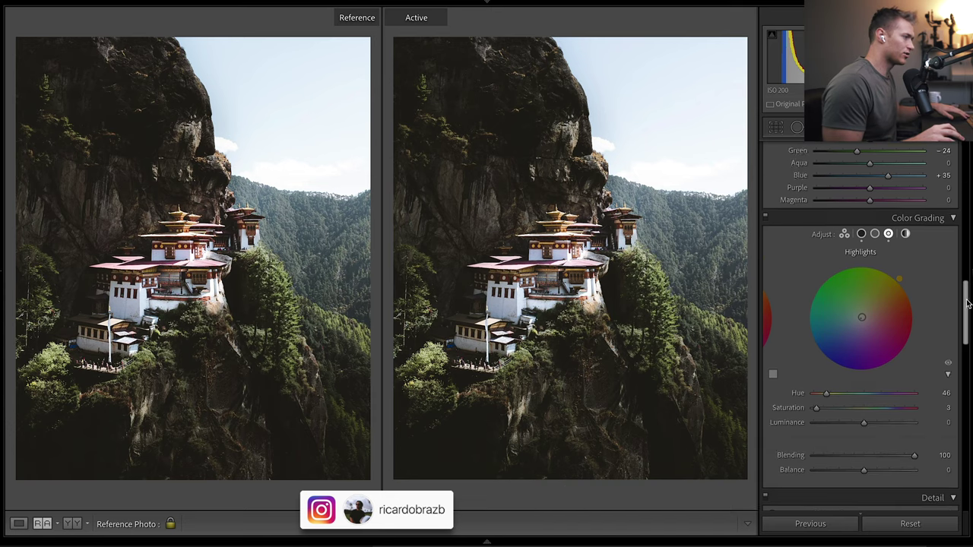
pyautogui.scroll(-10, 860, 327)
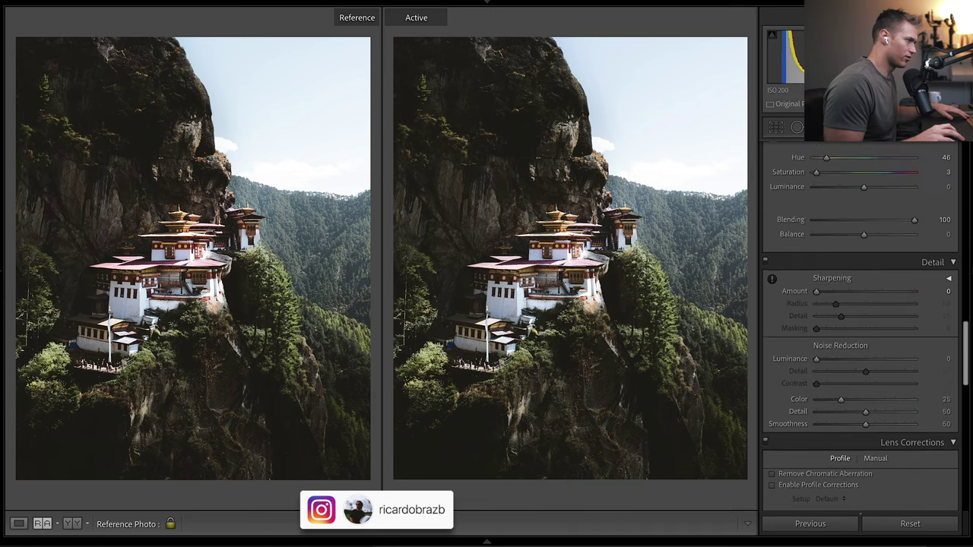
pyautogui.scroll(7, 861, 327)
pyautogui.scroll(1, 860, 327)
pyautogui.scroll(3, 860, 327)
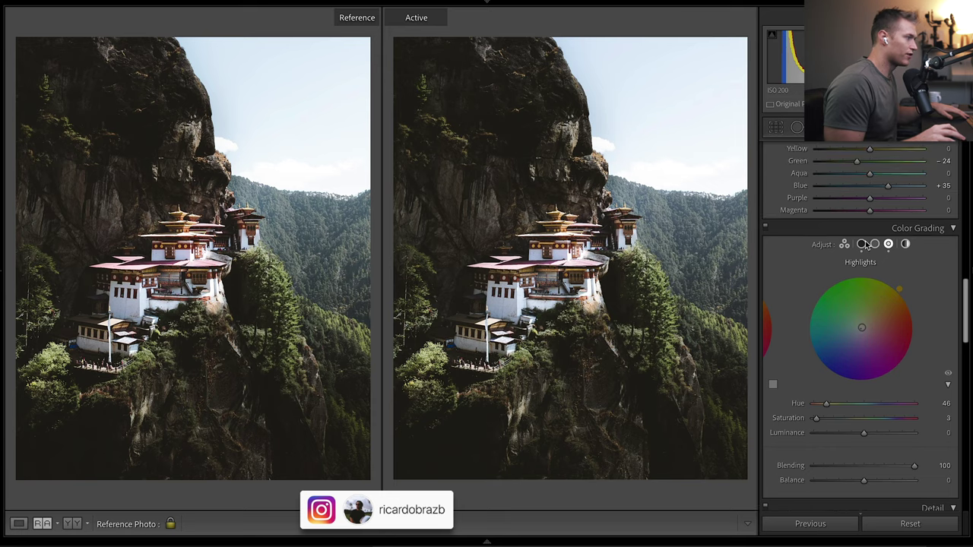
pyautogui.click(860, 244)
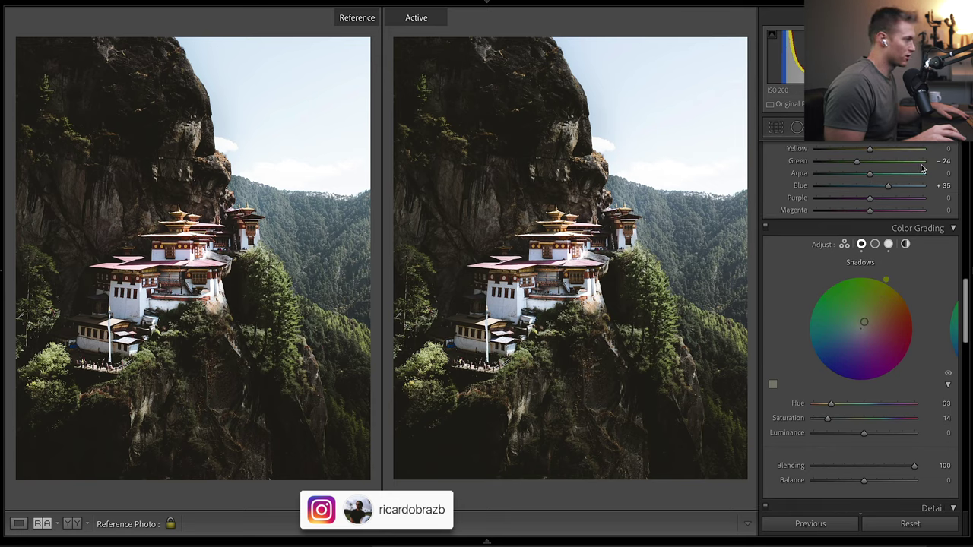
pyautogui.scroll(-15, 888, 247)
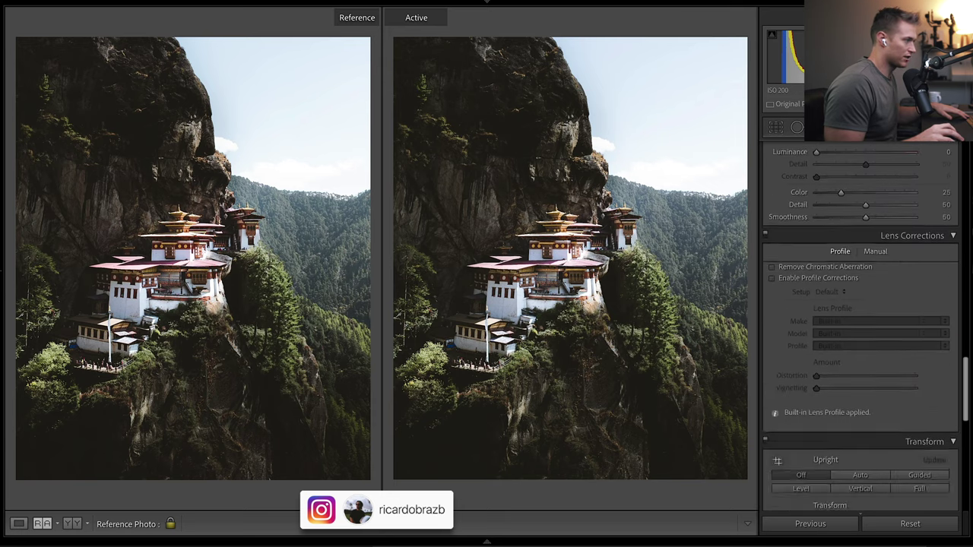
# - Reset all settings of the active photo to compare the unedited original with the reference, and undo the reset
pyautogui.scroll(20, 888, 246)
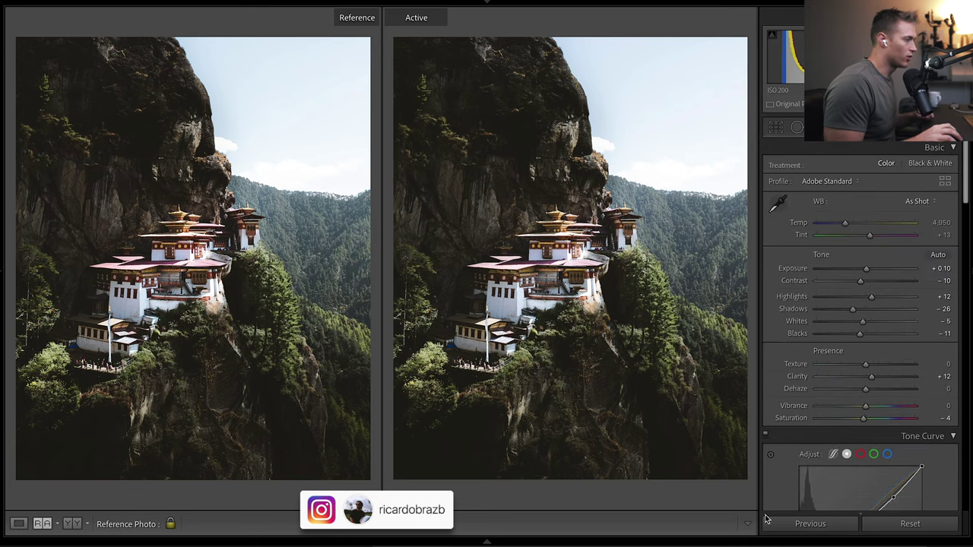
pyautogui.click(908, 524)
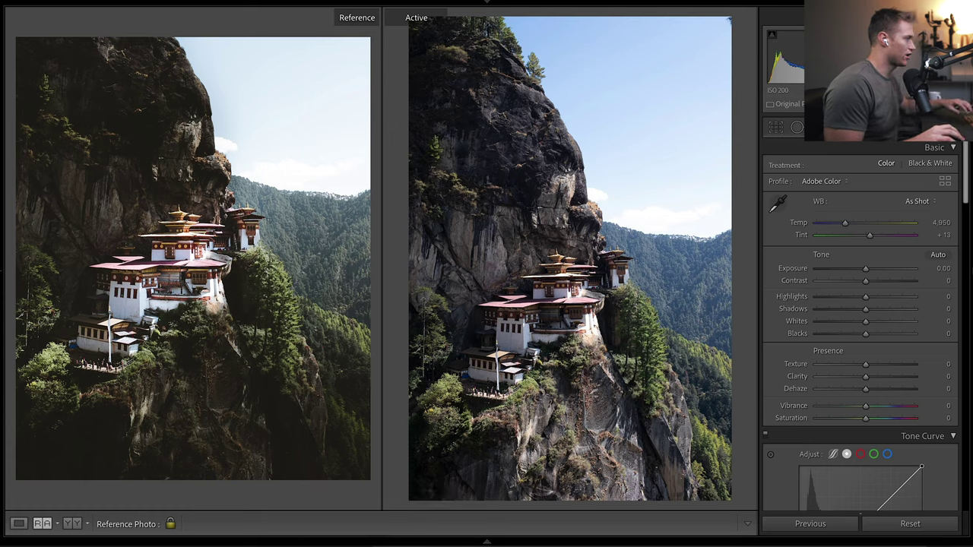
pyautogui.hotkey('ctrl', 'z')
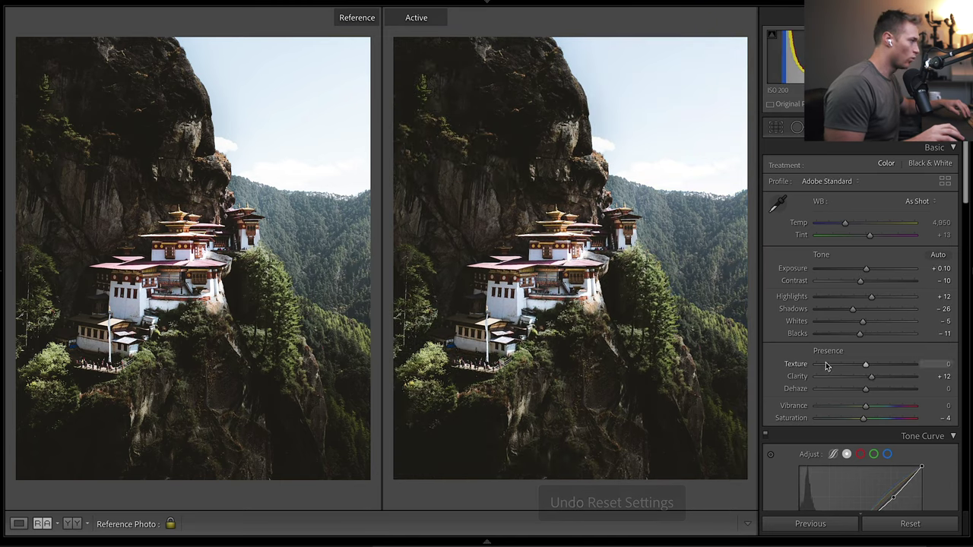